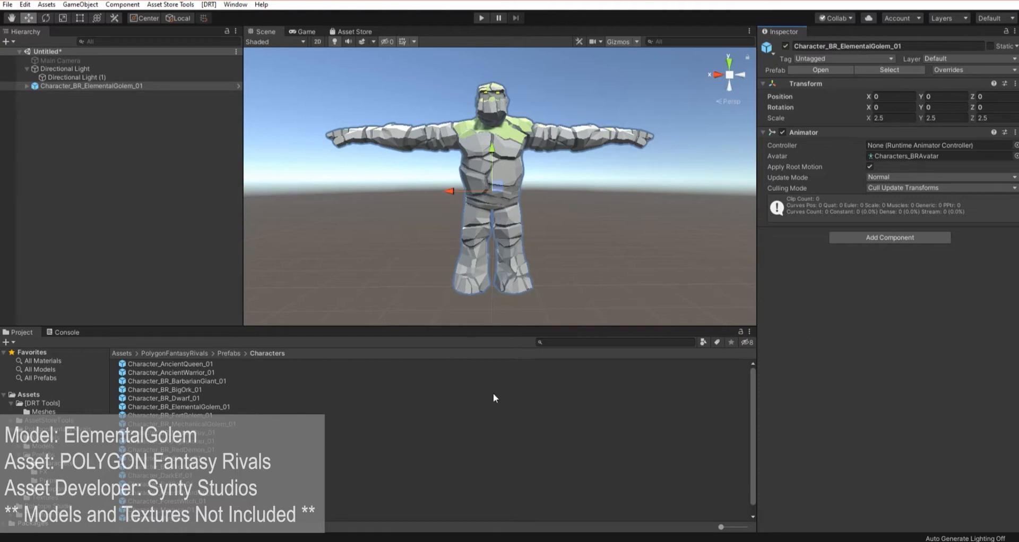
Examine the FantasyRivals_Texture_01_A image from the PolygonFantasyRivals textures and close it
{"action": "left_click", "coordinate": [85, 494]}
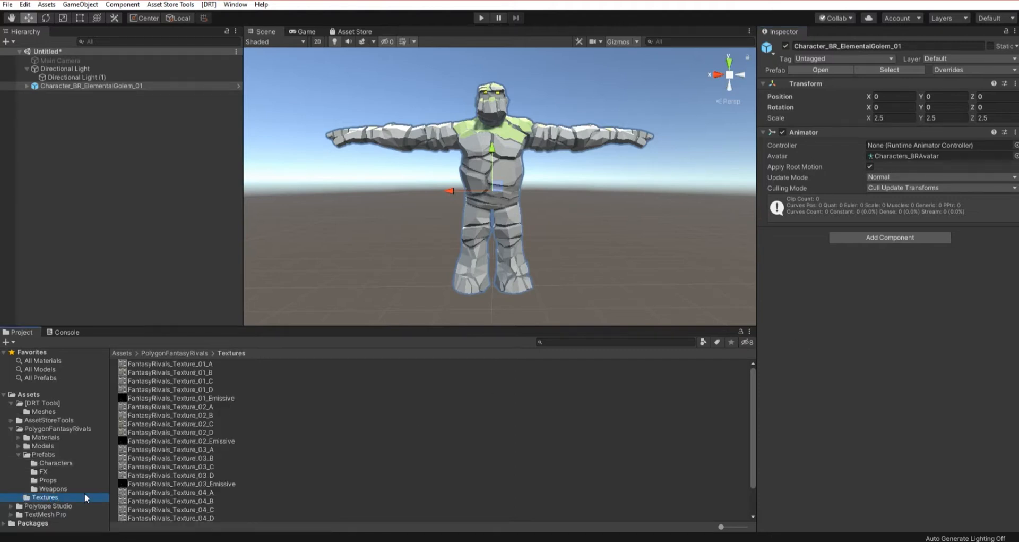
{"action": "double_click", "coordinate": [203, 365]}
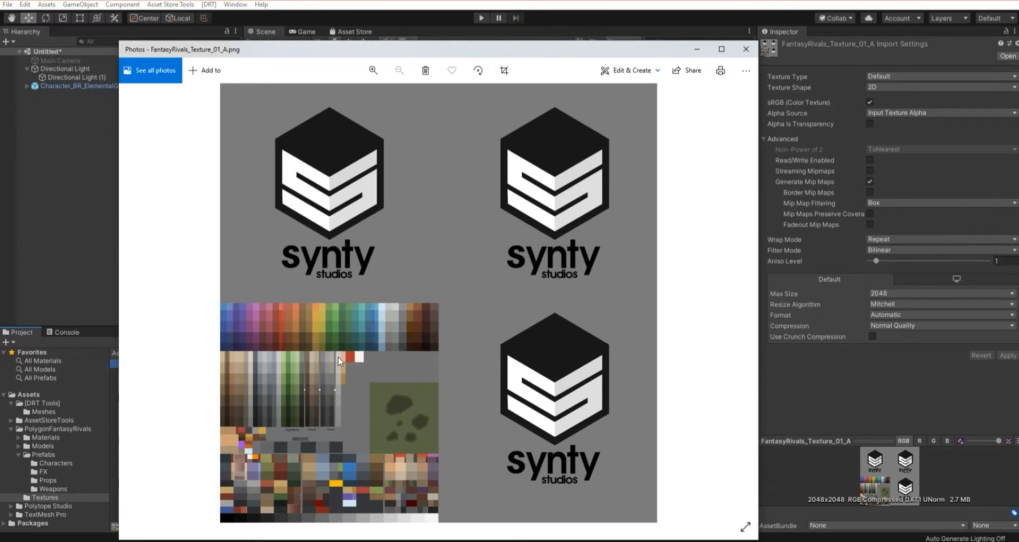
{"action": "left_click", "coordinate": [746, 48]}
Add the Pixel Point UV Editor component to the golem's Character_ElementalGolem_01 child mesh
{"action": "left_click", "coordinate": [508, 178]}
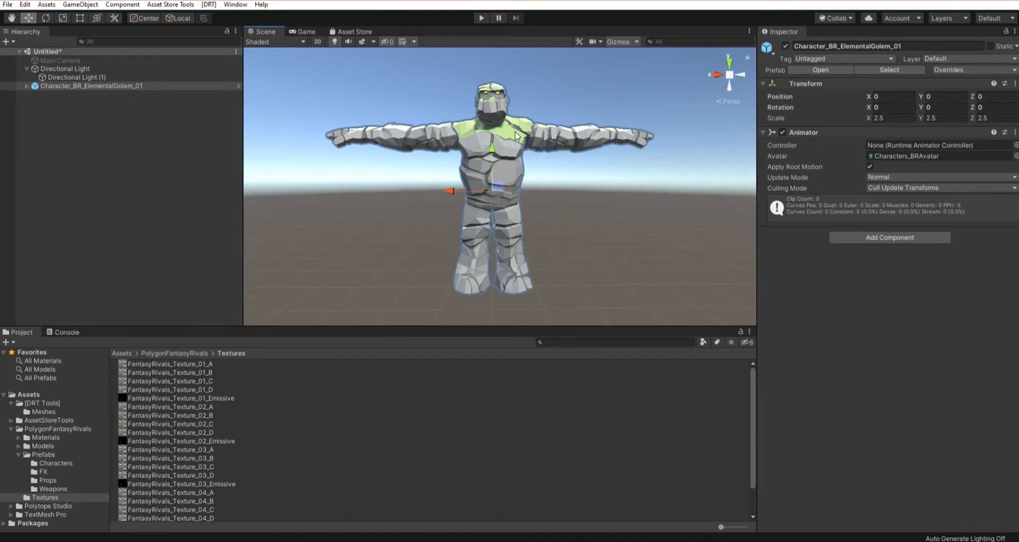
{"action": "left_click", "coordinate": [26, 86]}
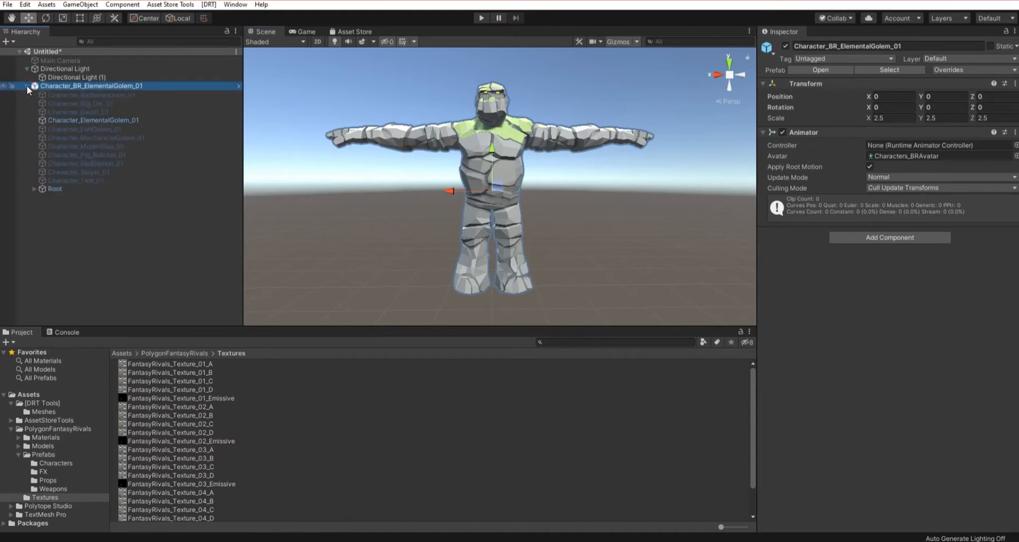
{"action": "left_click", "coordinate": [82, 120]}
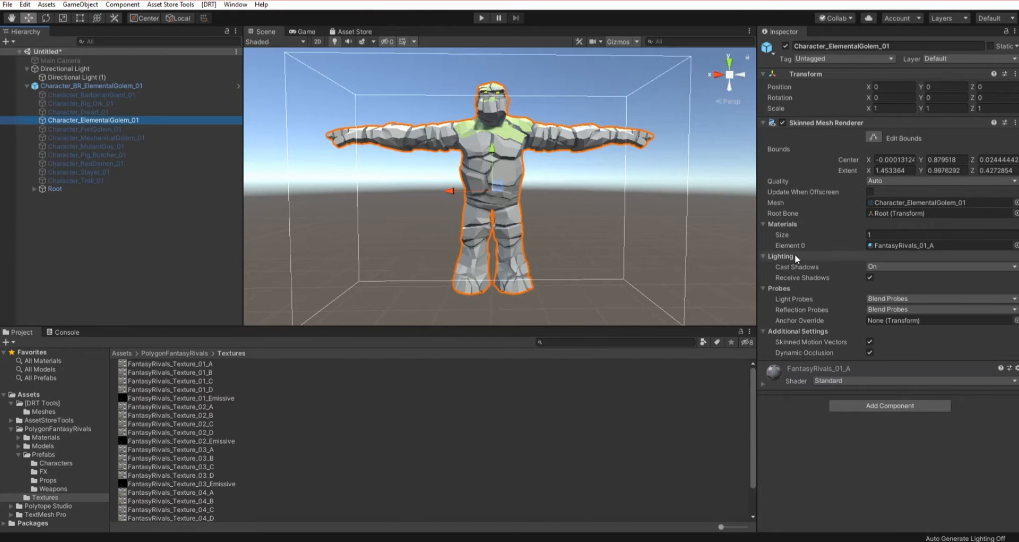
{"action": "left_click", "coordinate": [845, 405]}
{"action": "left_click", "coordinate": [852, 428]}
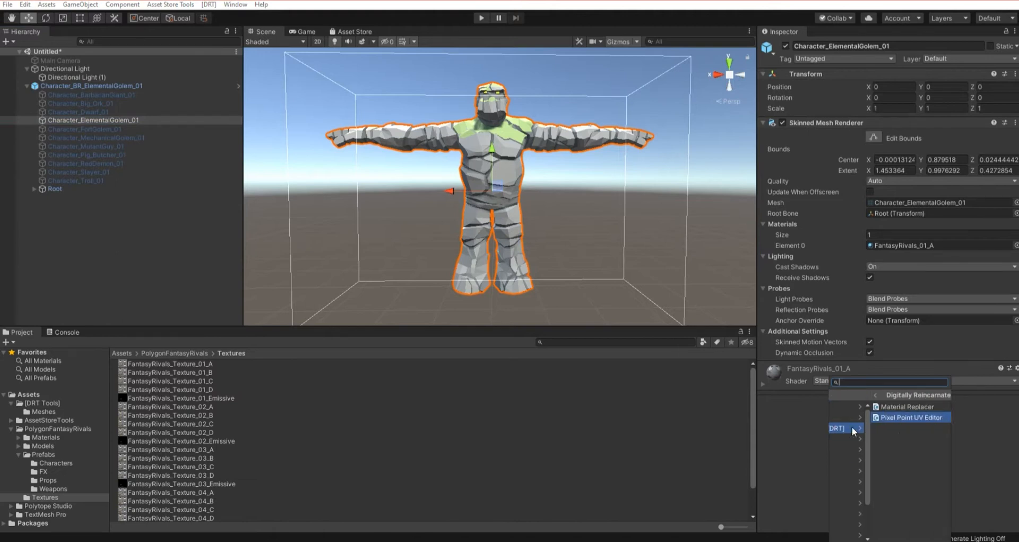
{"action": "left_click", "coordinate": [858, 416]}
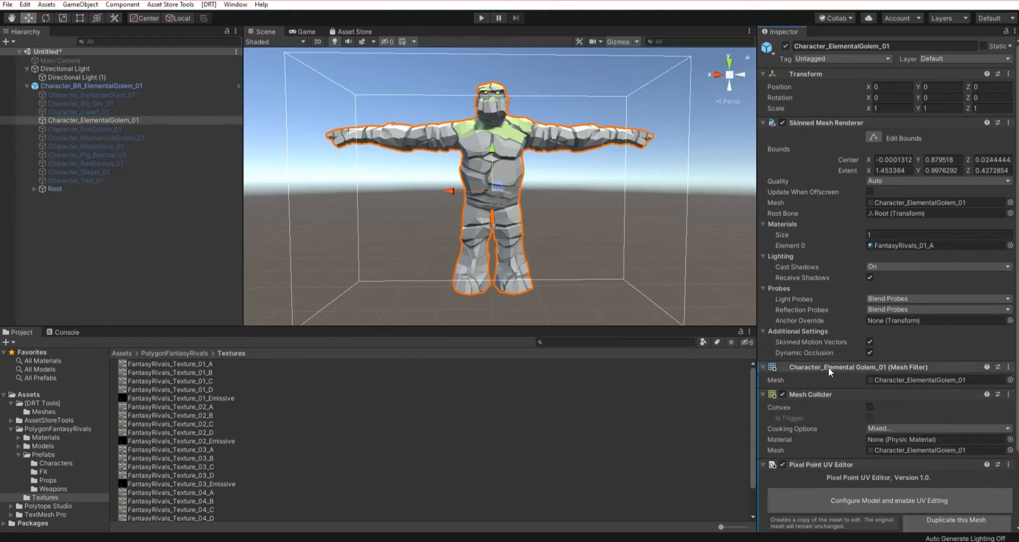
Duplicate the golem mesh with the Pixel Point UV Editor to get an editable copy
{"action": "scroll", "coordinate": [828, 368], "scroll_direction": "down", "scroll_amount": 3}
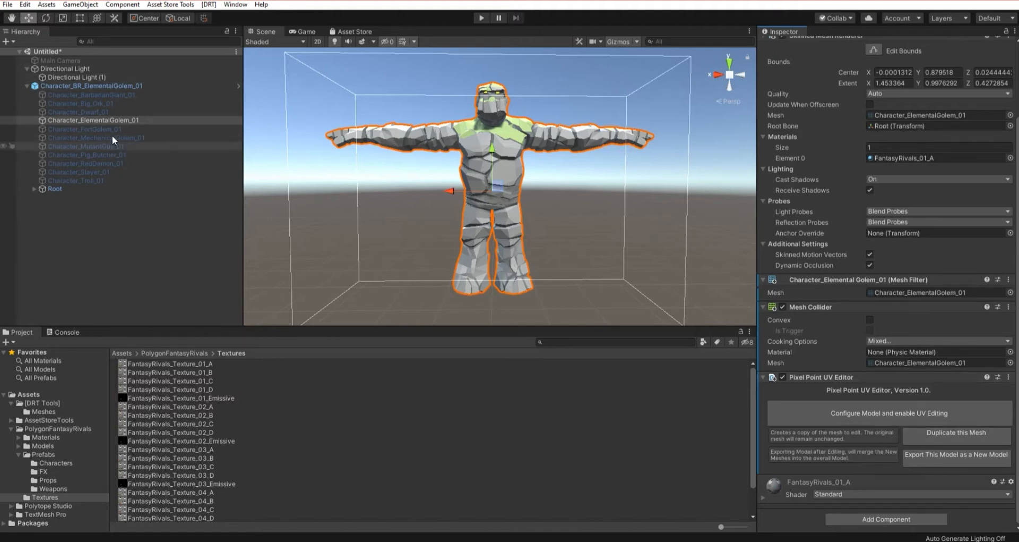
{"action": "left_click", "coordinate": [931, 435]}
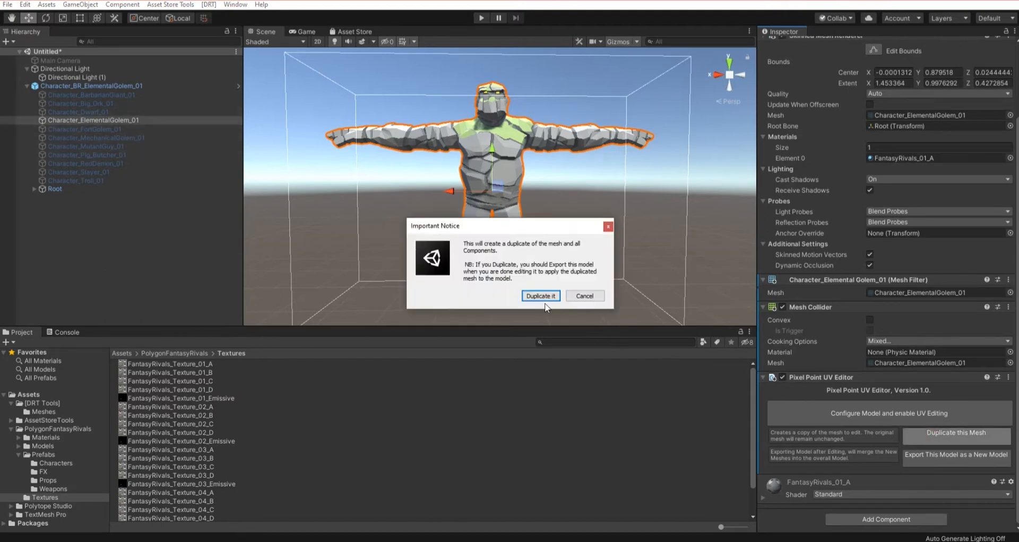
{"action": "left_click", "coordinate": [545, 296]}
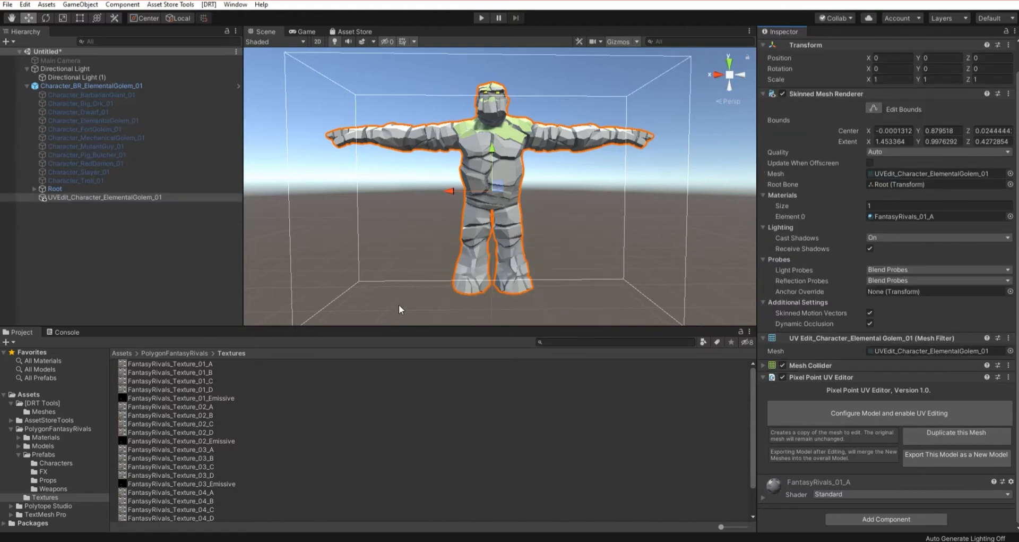
Rename the duplicated golem mesh object to Character_Lava_ElementalGolem_01
{"action": "left_click", "coordinate": [73, 198]}
{"action": "left_click", "coordinate": [72, 198]}
{"action": "left_click", "coordinate": [72, 199]}
{"action": "key", "text": "BackSpace"}
{"action": "key", "text": "Right"}
{"action": "key", "text": "Right"}
{"action": "key", "text": "Right"}
{"action": "key", "text": "Right"}
{"action": "key", "text": "Right"}
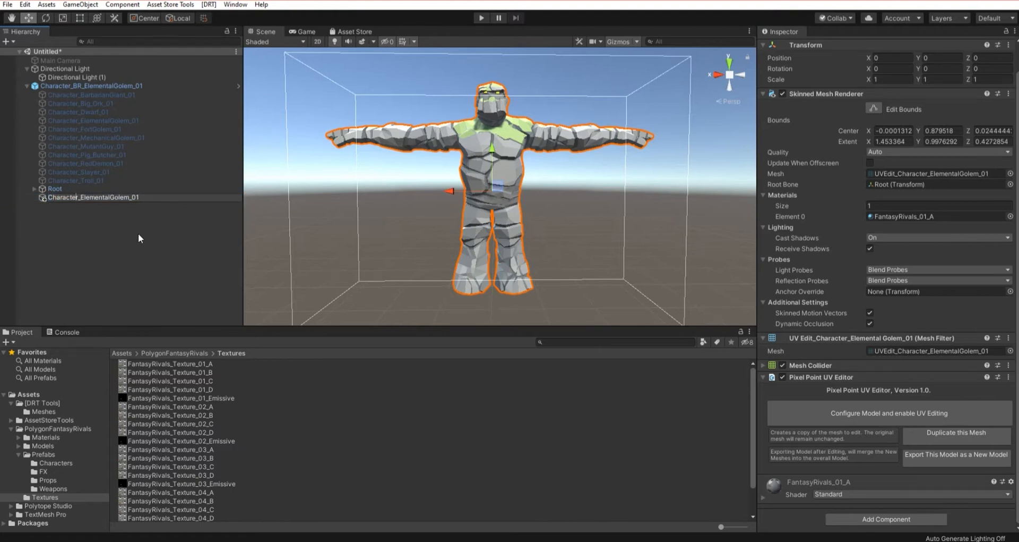
{"action": "type", "text": "Lava_"}
{"action": "key", "text": "Return"}
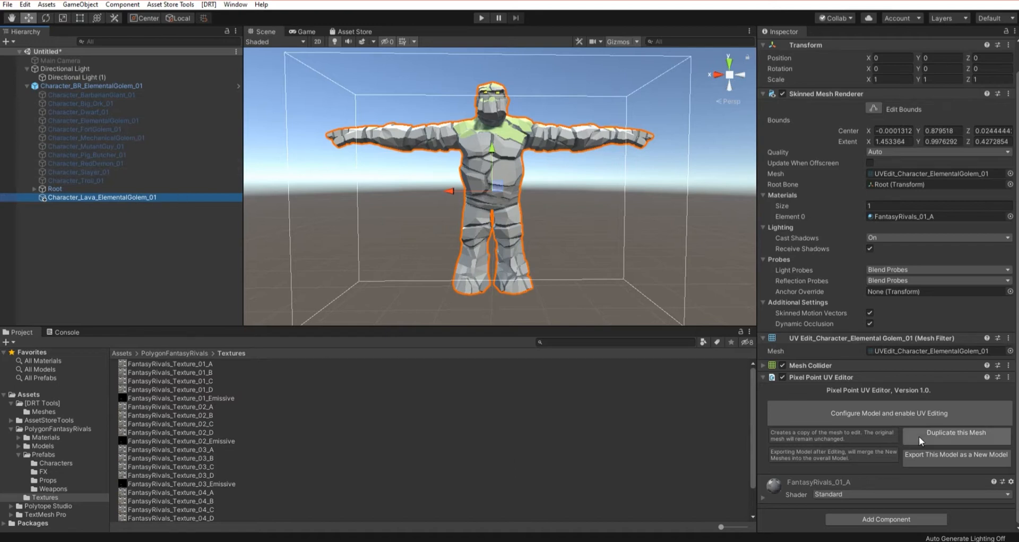
Configure the Lava golem for UV editing, then normalize its UVs and prepare the model
{"action": "left_click", "coordinate": [889, 405]}
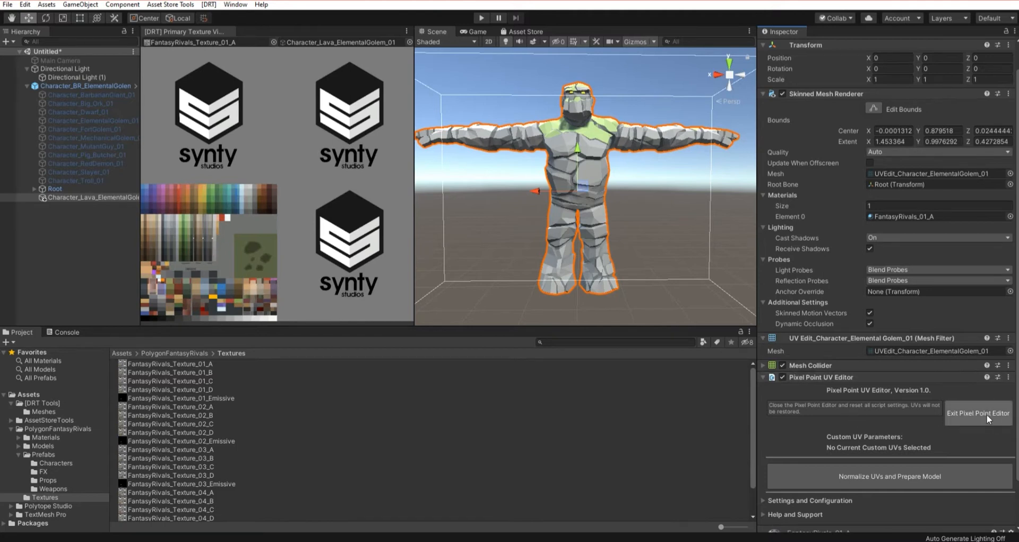
{"action": "scroll", "coordinate": [891, 399], "scroll_direction": "down", "scroll_amount": 3}
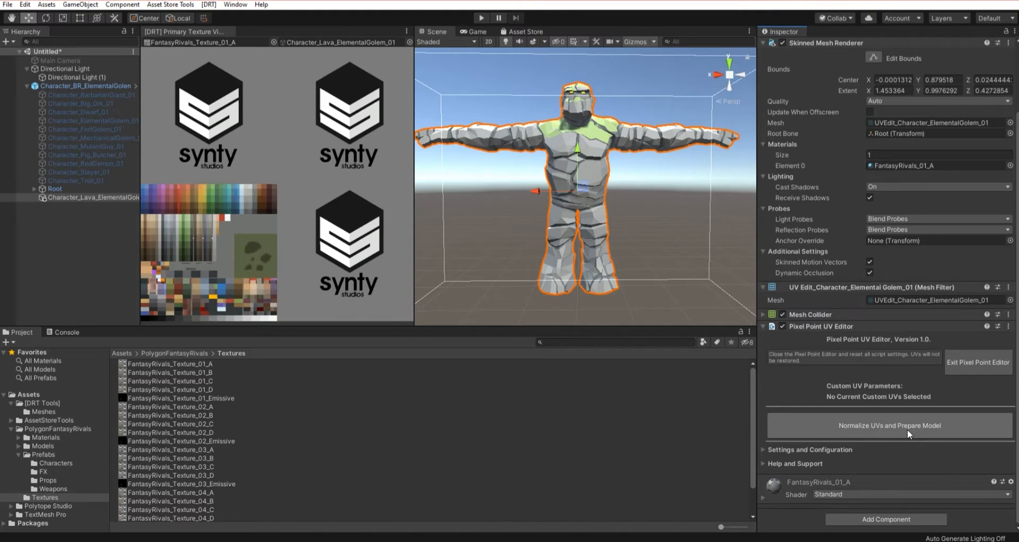
{"action": "left_click", "coordinate": [906, 429]}
{"action": "scroll", "coordinate": [910, 424], "scroll_direction": "down", "scroll_amount": 5}
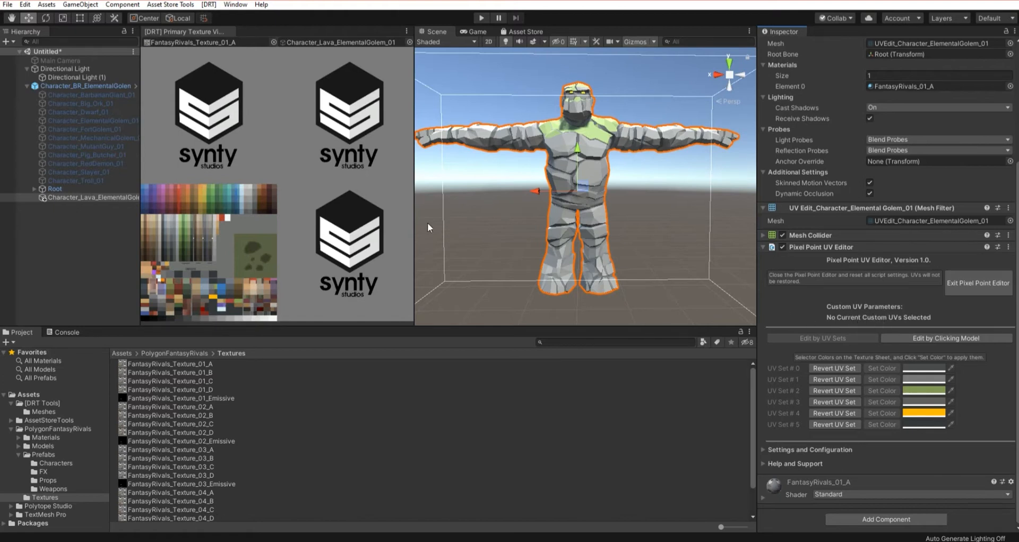
Try a teal color from the texture sheet on UV Set 2 and revert that set
{"action": "left_click", "coordinate": [230, 186]}
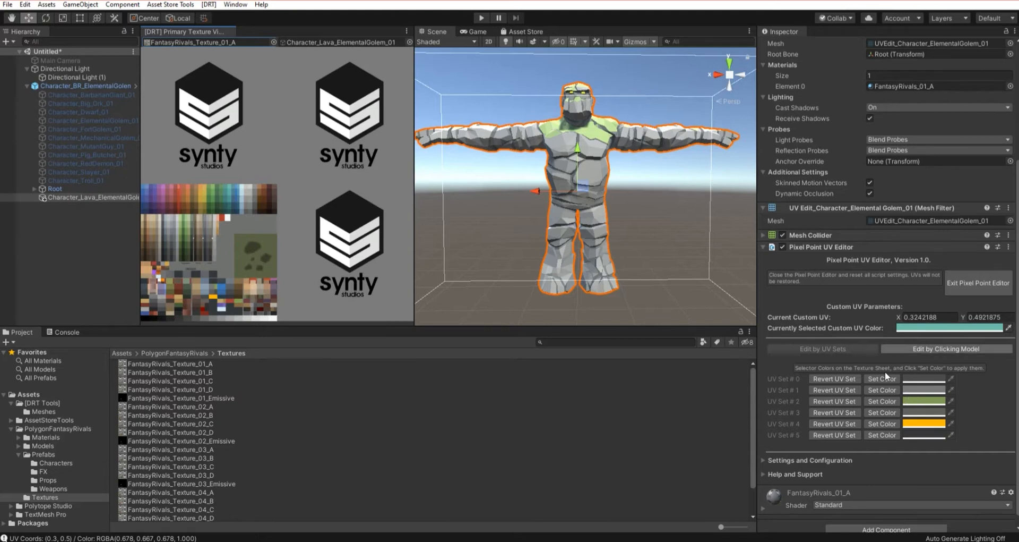
{"action": "left_click", "coordinate": [879, 401]}
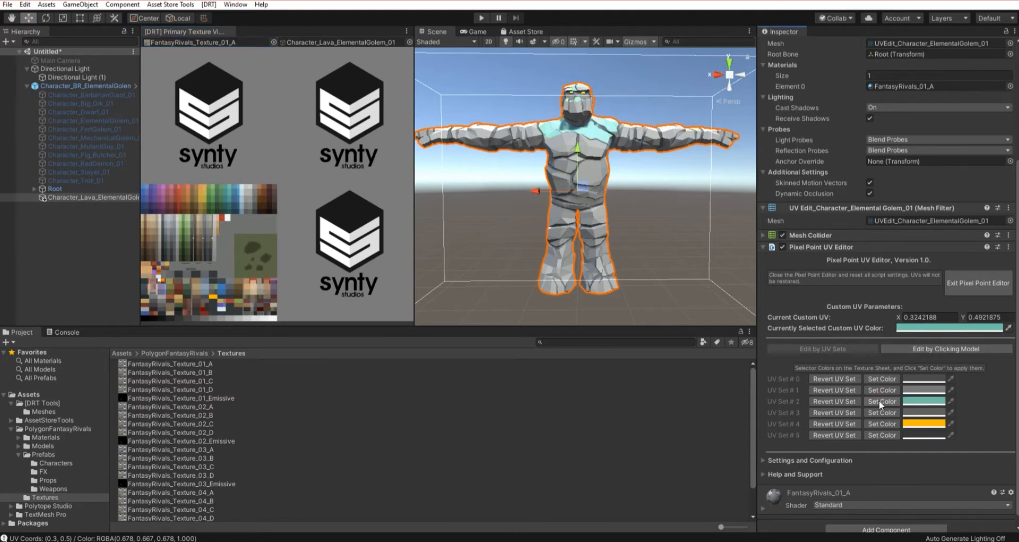
{"action": "left_click", "coordinate": [837, 402]}
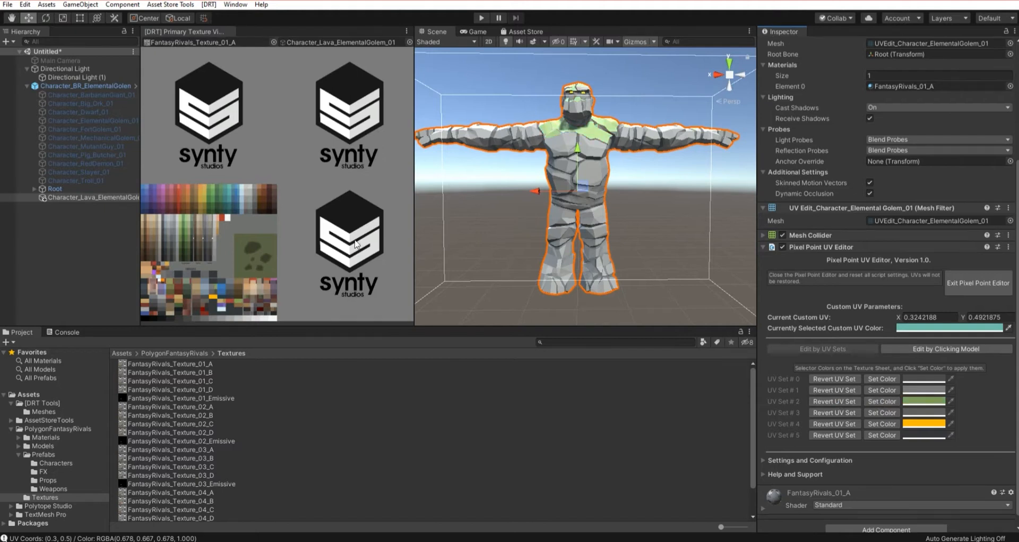
Try the orange-red swatch on UV Set 0 and a salmon color on UV Set 1, then revert UV Set 0
{"action": "left_click", "coordinate": [222, 218]}
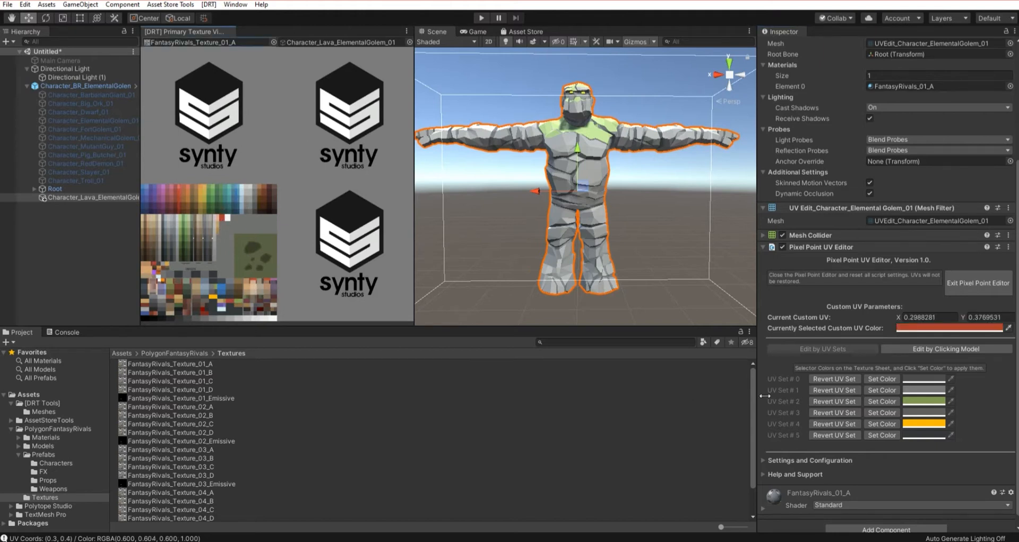
{"action": "left_click", "coordinate": [889, 378]}
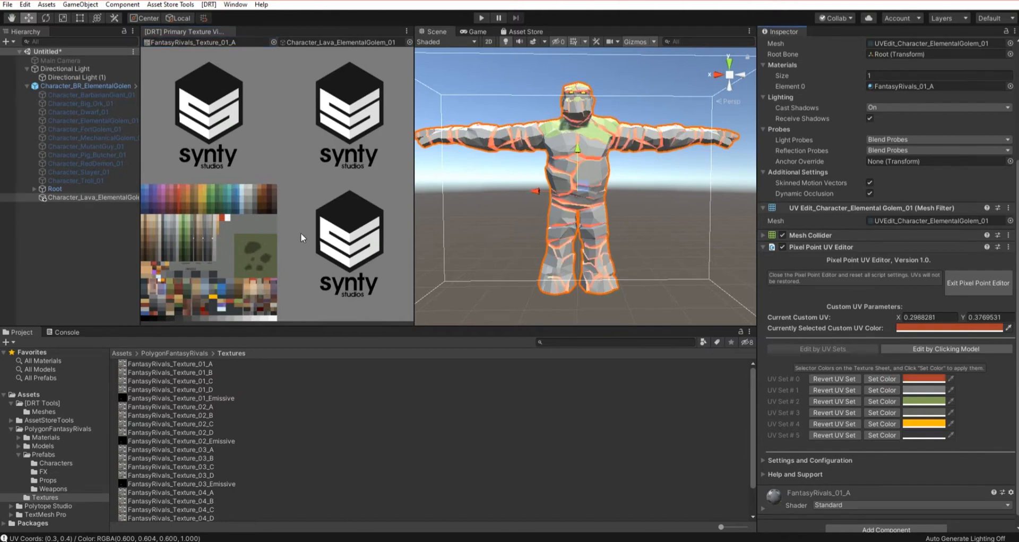
{"action": "left_click", "coordinate": [178, 186]}
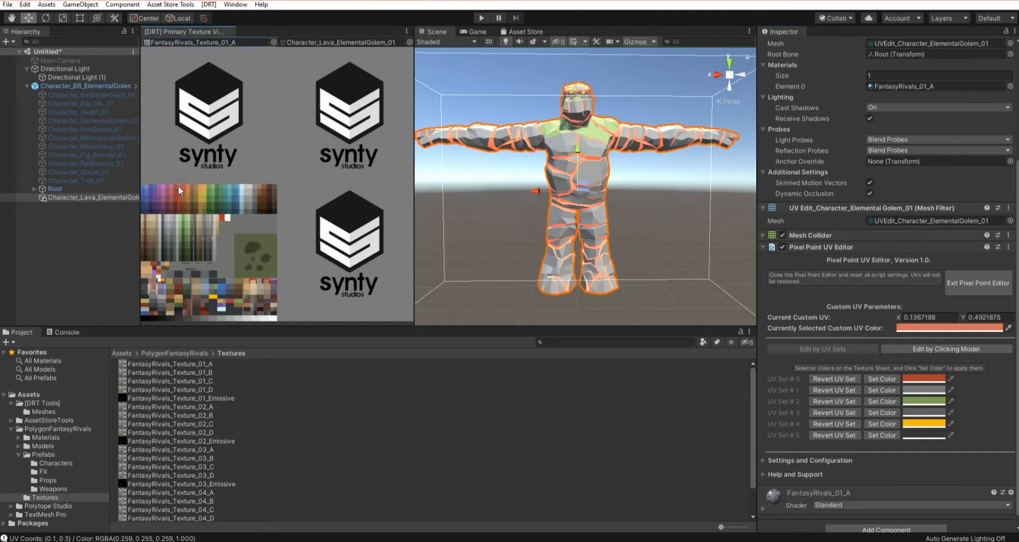
{"action": "left_click", "coordinate": [884, 387]}
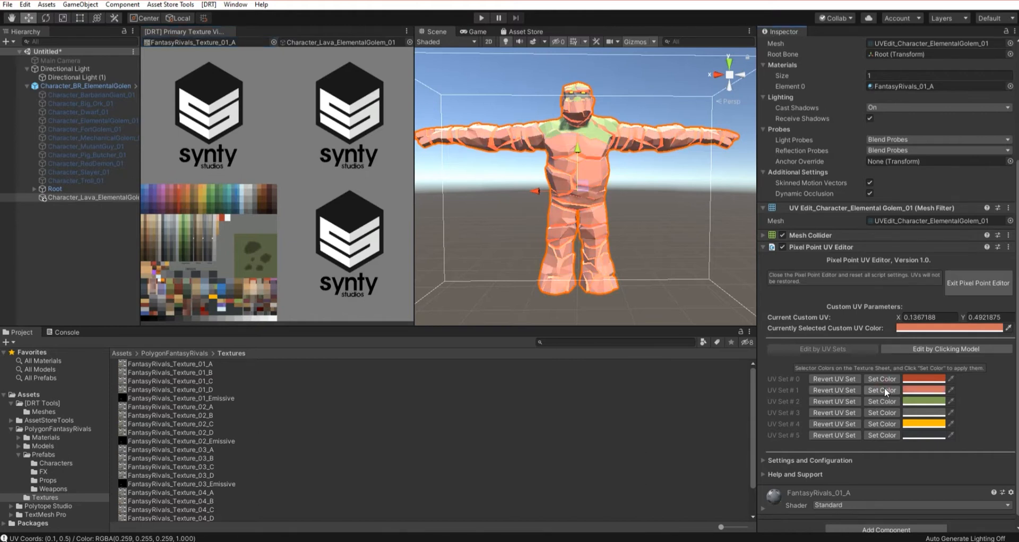
{"action": "left_click", "coordinate": [843, 382]}
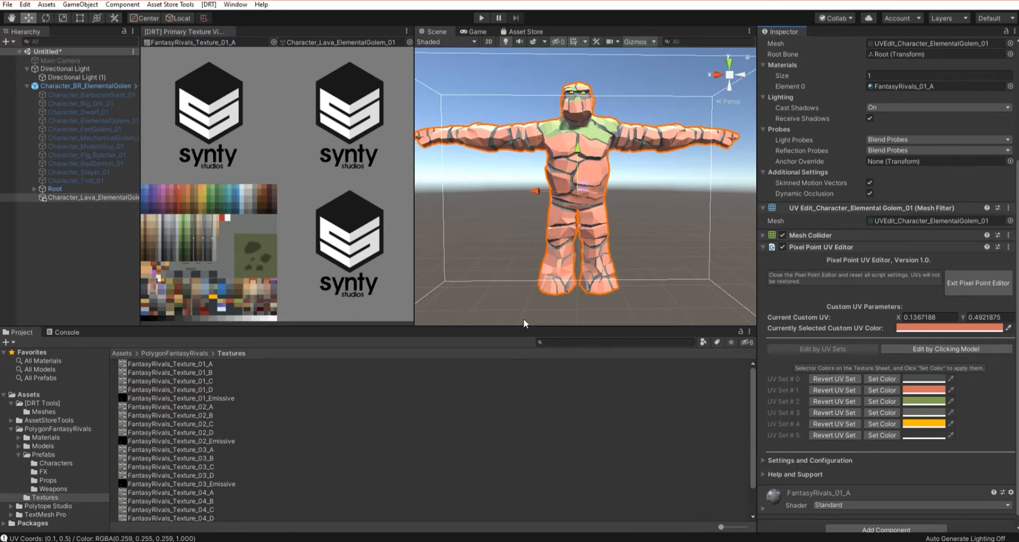
Apply the orange-red swatch to UV Set 1 and a dark brown from the texture sheet to UV Set 0
{"action": "left_click", "coordinate": [226, 218]}
{"action": "left_click", "coordinate": [889, 390]}
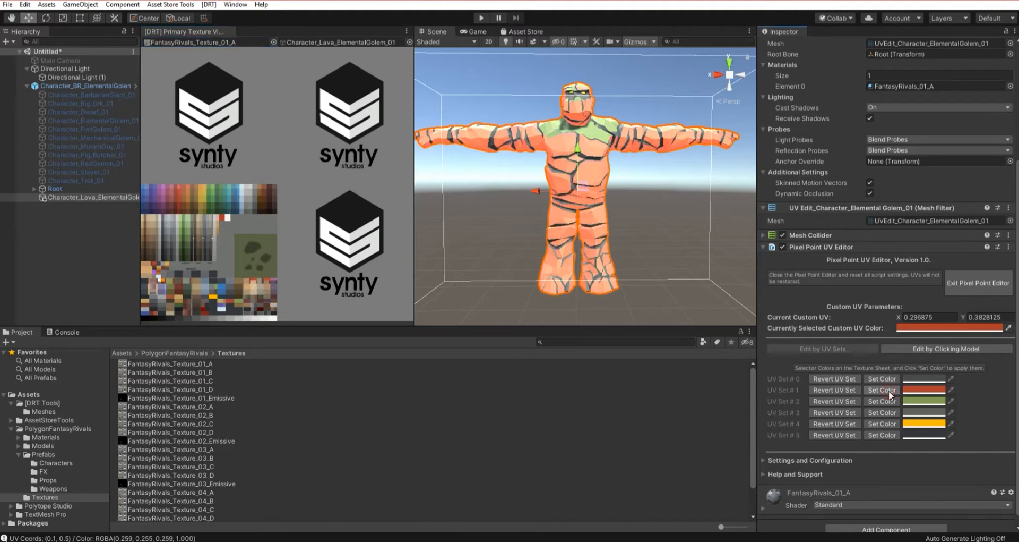
{"action": "left_click", "coordinate": [178, 215]}
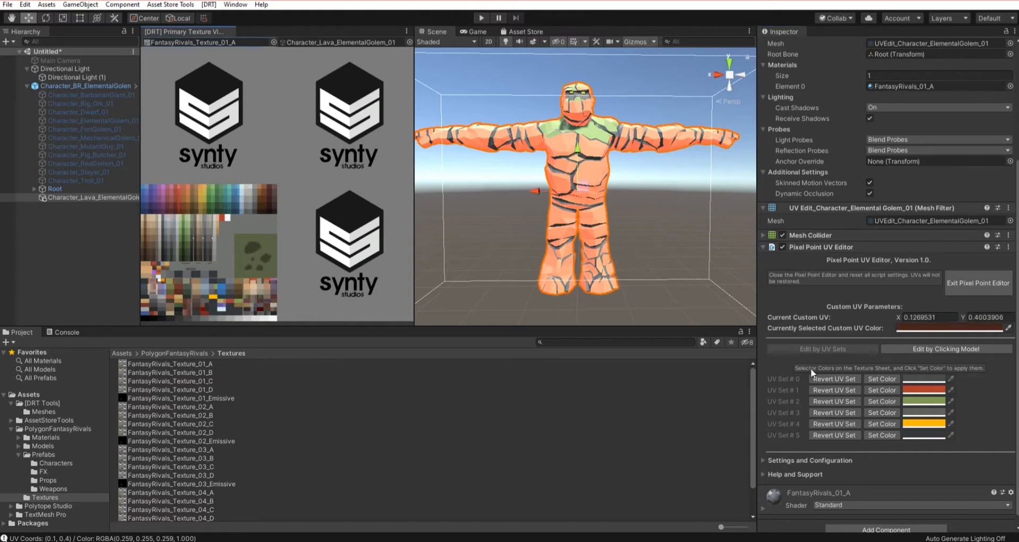
{"action": "left_click", "coordinate": [881, 377]}
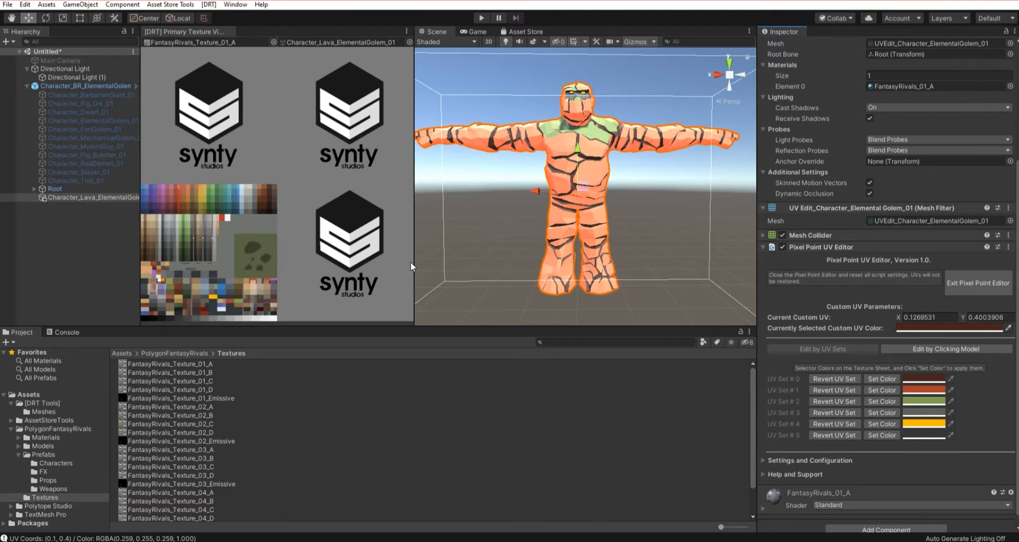
Try the salmon color from the texture sheet on UV Set 2 and revert that set
{"action": "left_click", "coordinate": [179, 186]}
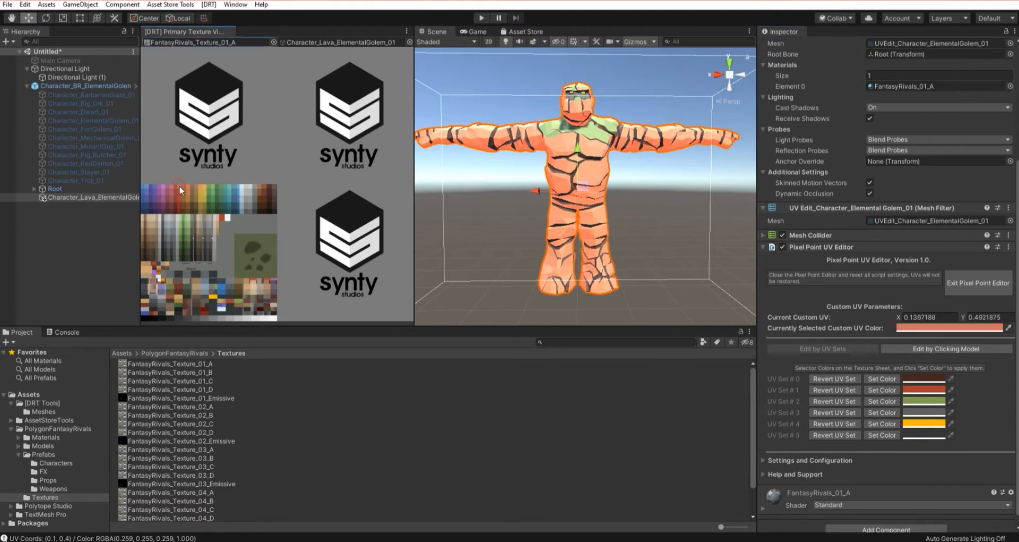
{"action": "left_click", "coordinate": [883, 401]}
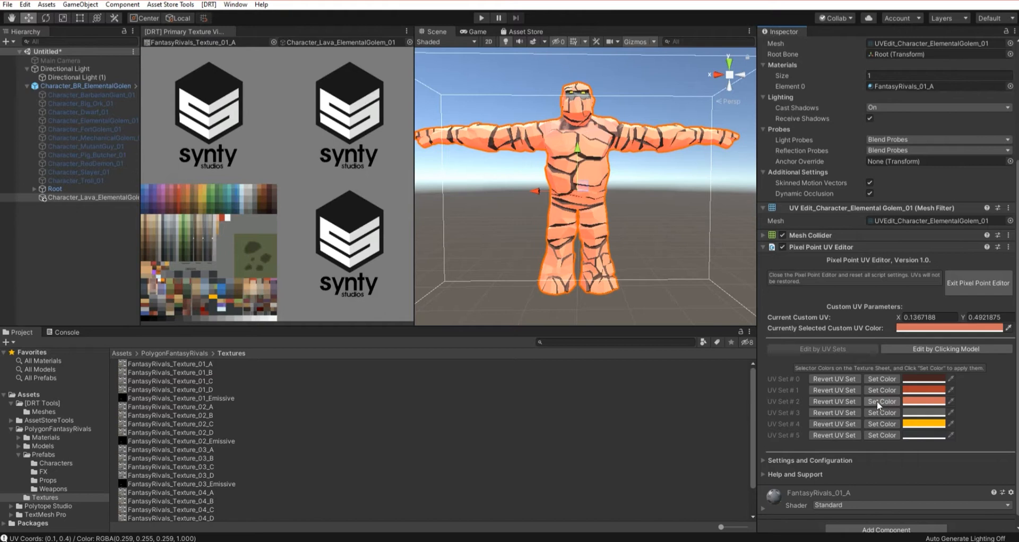
{"action": "left_click", "coordinate": [833, 401]}
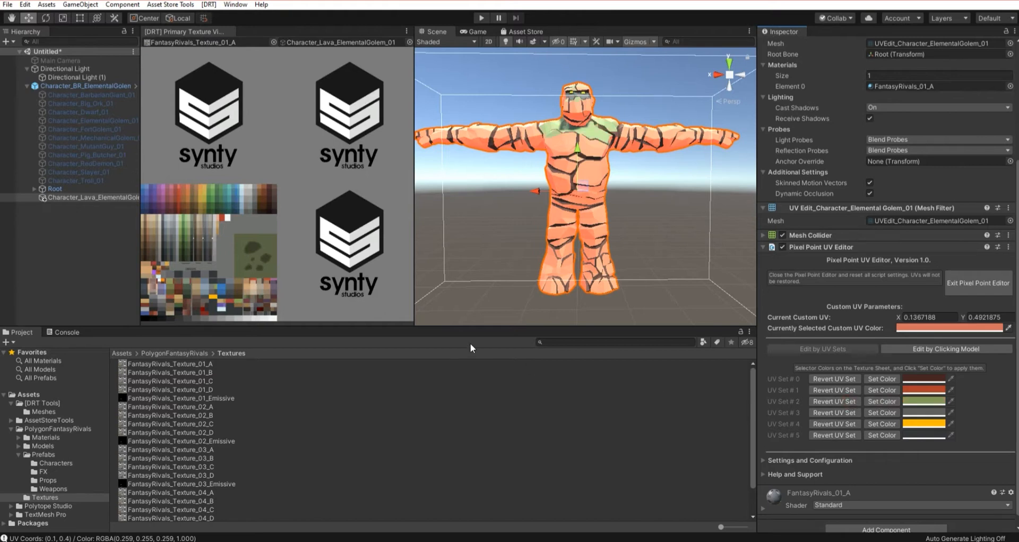
Recolor UV Sets 2 and 3 with orange-red and UV Set 4 with a muted maroon from the texture sheet
{"action": "left_click", "coordinate": [178, 197]}
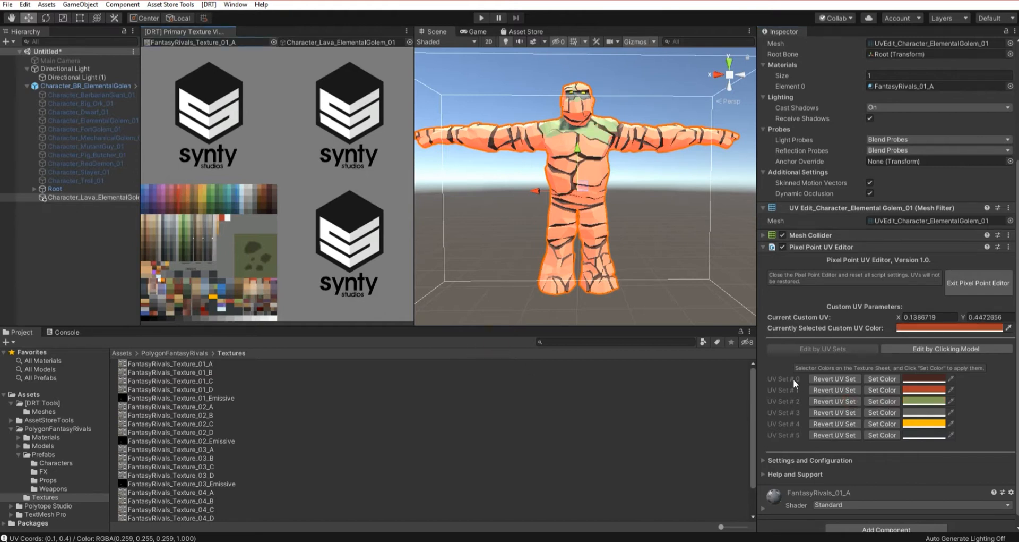
{"action": "left_click", "coordinate": [881, 400]}
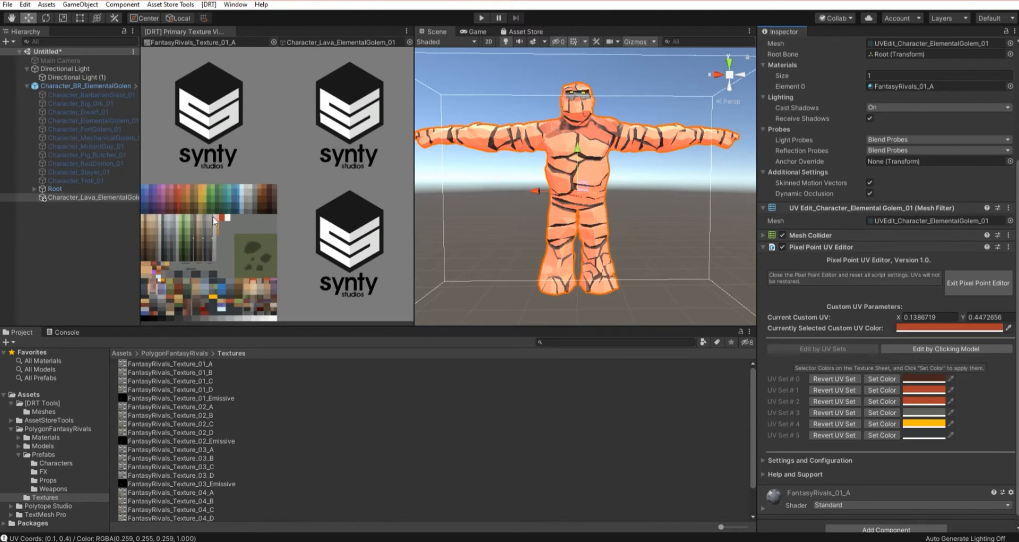
{"action": "left_click", "coordinate": [172, 208]}
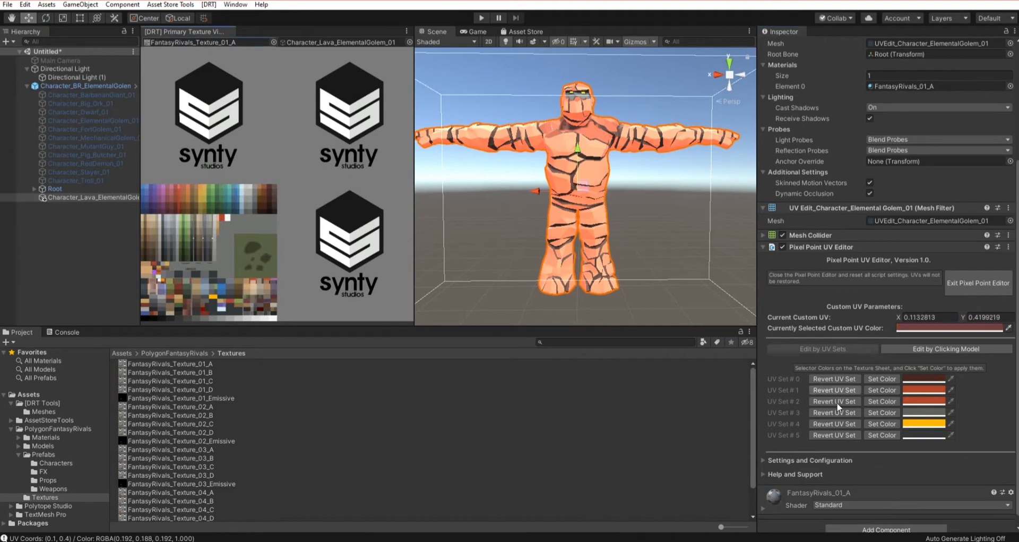
{"action": "left_click", "coordinate": [881, 423]}
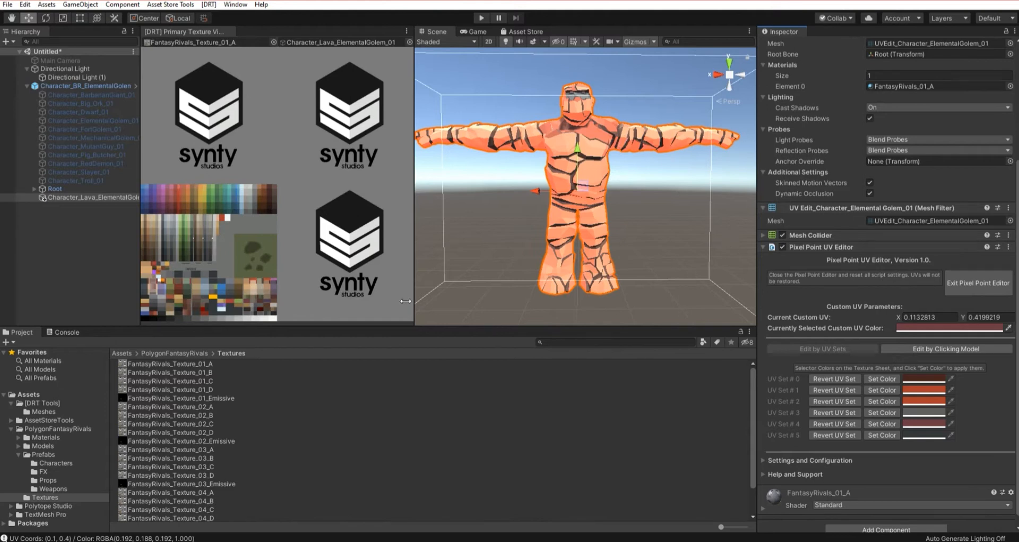
{"action": "left_click", "coordinate": [221, 219]}
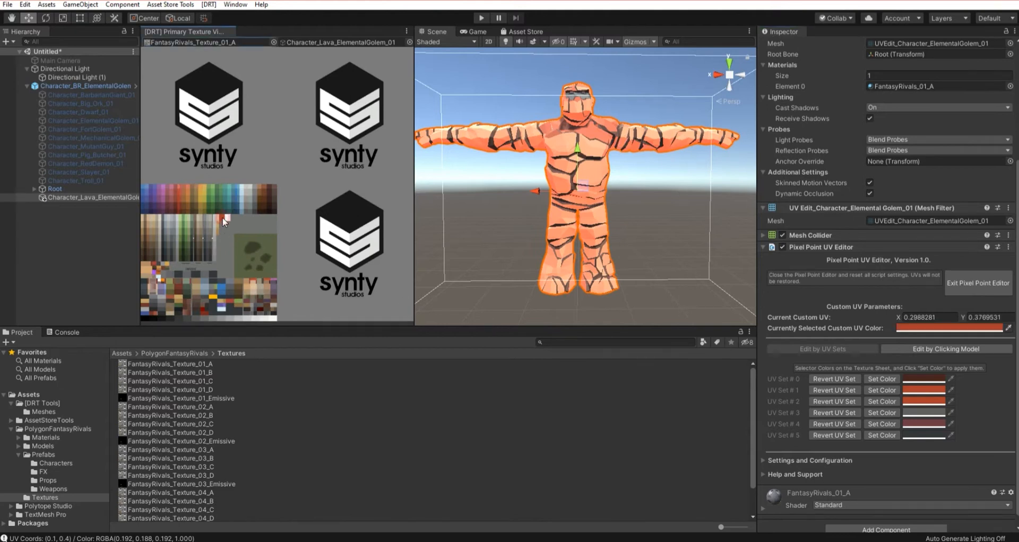
{"action": "left_click", "coordinate": [889, 412]}
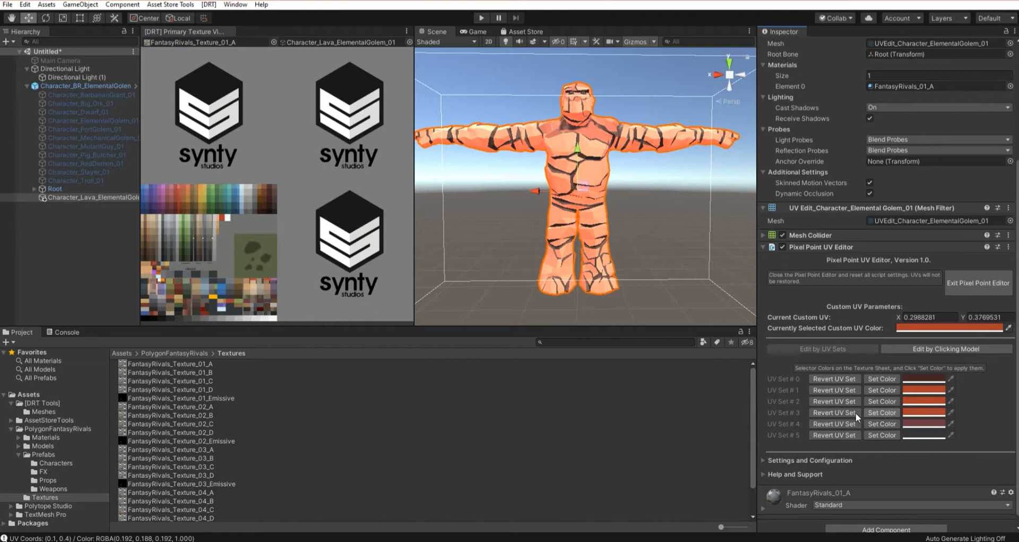
Toggle UV Set 3 between the orange-red swatch and its original color, leaving the set reverted
{"action": "left_click", "coordinate": [841, 411]}
{"action": "left_click", "coordinate": [882, 413]}
{"action": "left_click", "coordinate": [845, 412]}
Pick the dark red swatch from the texture sheet and apply it to UV Sets 3, 4 and 5
{"action": "left_click", "coordinate": [202, 308]}
{"action": "left_click", "coordinate": [887, 422]}
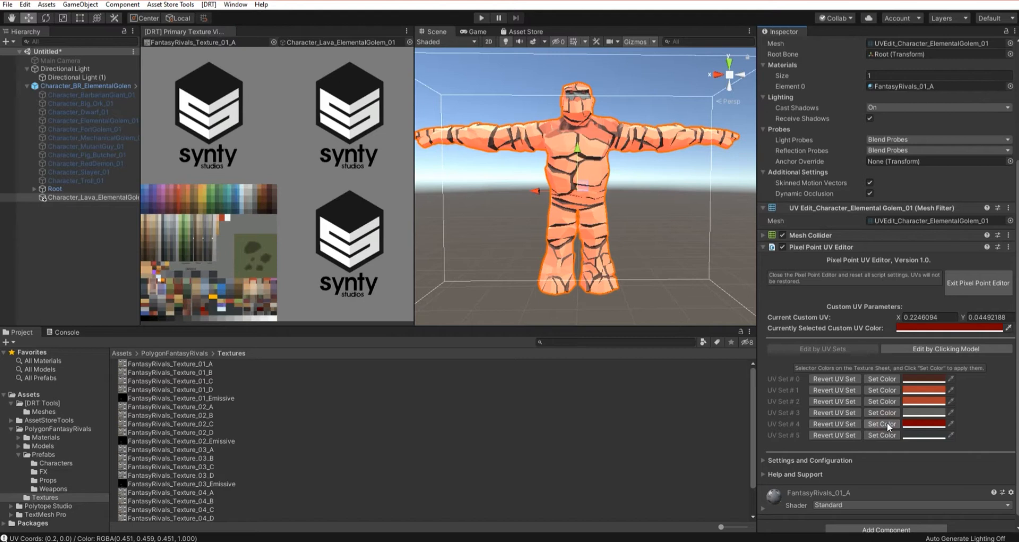
{"action": "left_click", "coordinate": [847, 422]}
{"action": "left_click", "coordinate": [881, 424]}
{"action": "left_click", "coordinate": [887, 413]}
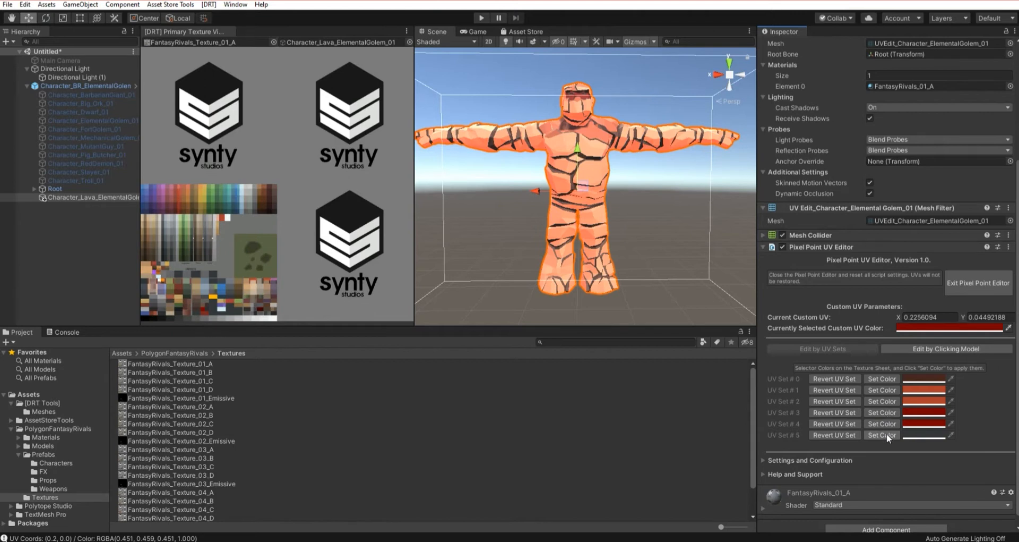
{"action": "left_click", "coordinate": [887, 433]}
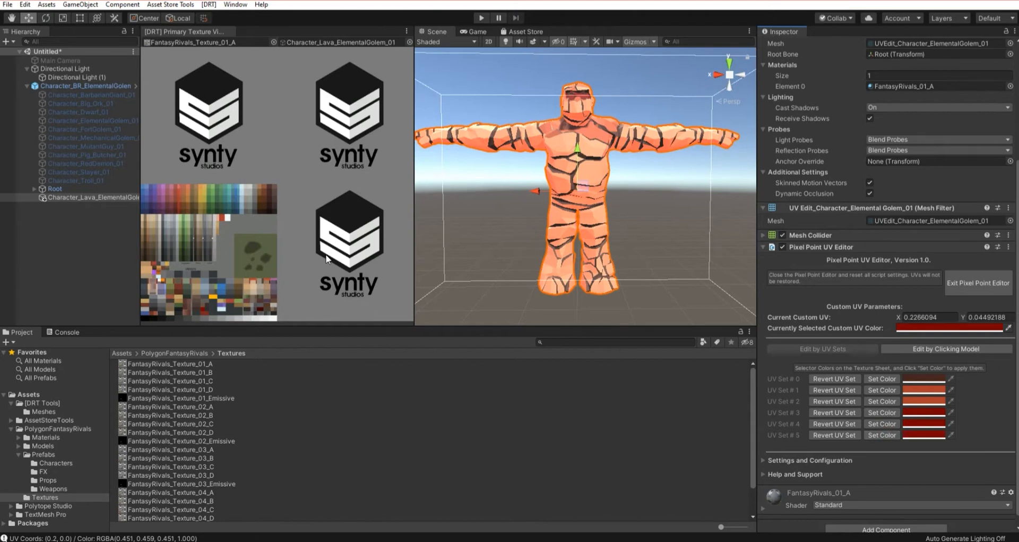
Apply the purple swatch from the texture sheet to UV Set 4 and check the golem in the scene
{"action": "left_click", "coordinate": [154, 198]}
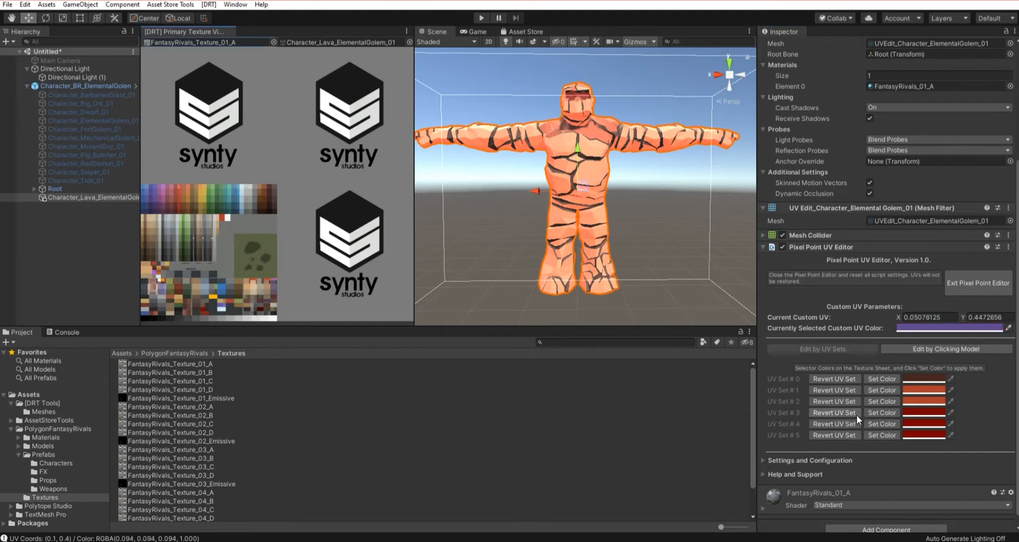
{"action": "left_click", "coordinate": [884, 423]}
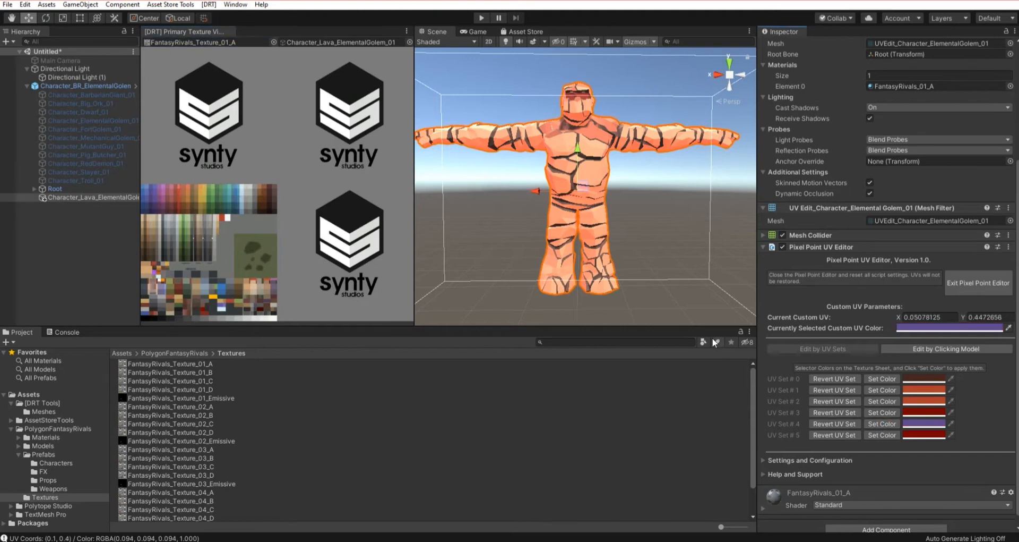
{"action": "left_click_drag", "start_coordinate": [520, 209], "coordinate": [500, 201], "text": "alt"}
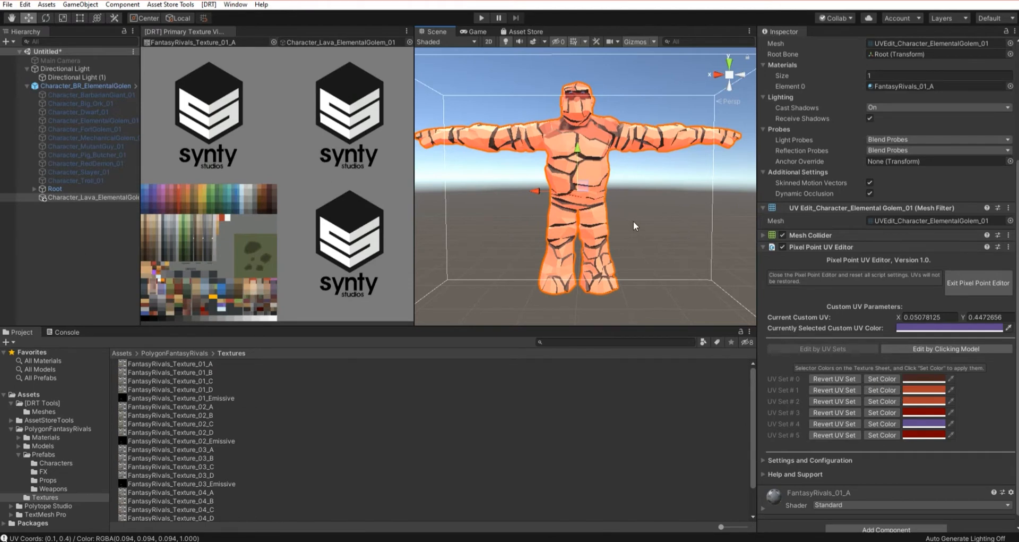
Switch to model-based UV picking and sample areas on the golem's head, arm and shoulder
{"action": "left_click", "coordinate": [926, 349]}
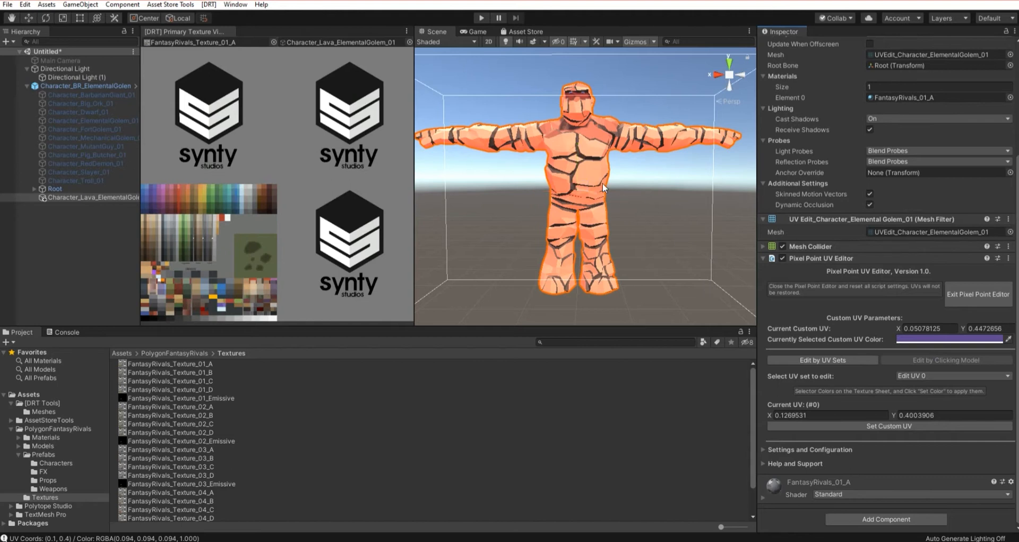
{"action": "left_click", "coordinate": [584, 100]}
{"action": "left_click", "coordinate": [584, 99]}
{"action": "left_click", "coordinate": [491, 145]}
{"action": "left_click", "coordinate": [499, 136]}
{"action": "left_click", "coordinate": [559, 126]}
Pick the golem's torso stone and swap its UV 1 to the light blue swatch from the texture sheet
{"action": "left_click", "coordinate": [594, 175]}
{"action": "left_click", "coordinate": [238, 184]}
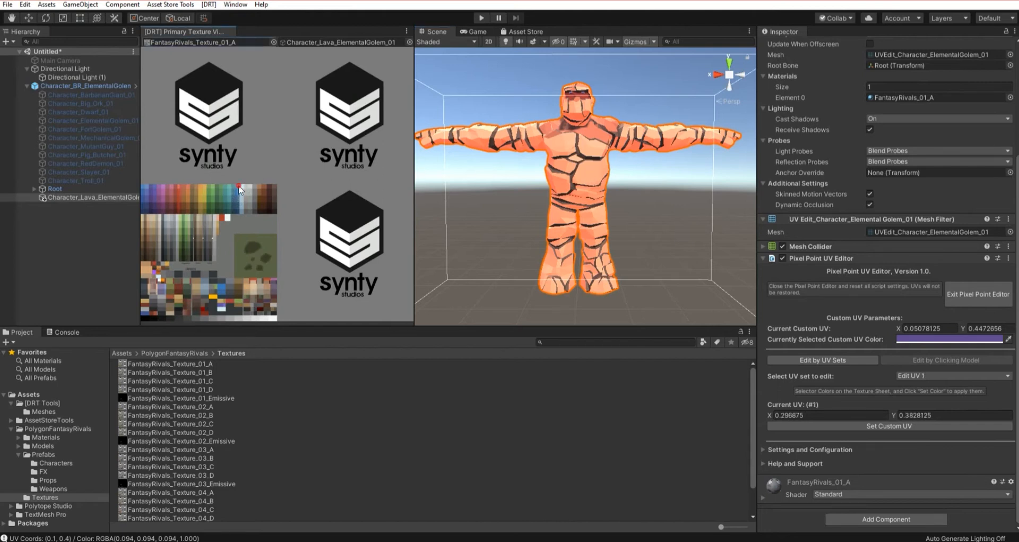
{"action": "left_click", "coordinate": [873, 425]}
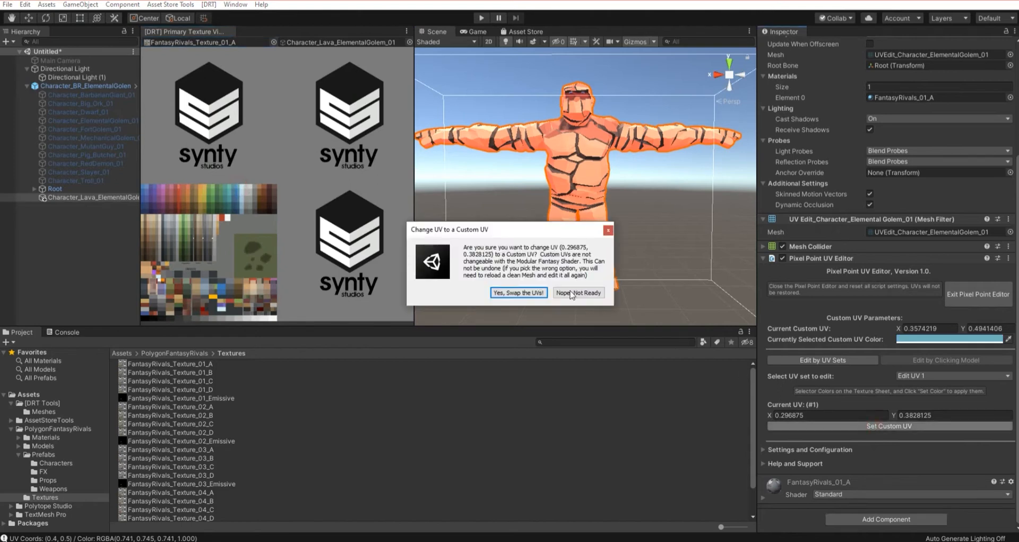
{"action": "left_click", "coordinate": [534, 294]}
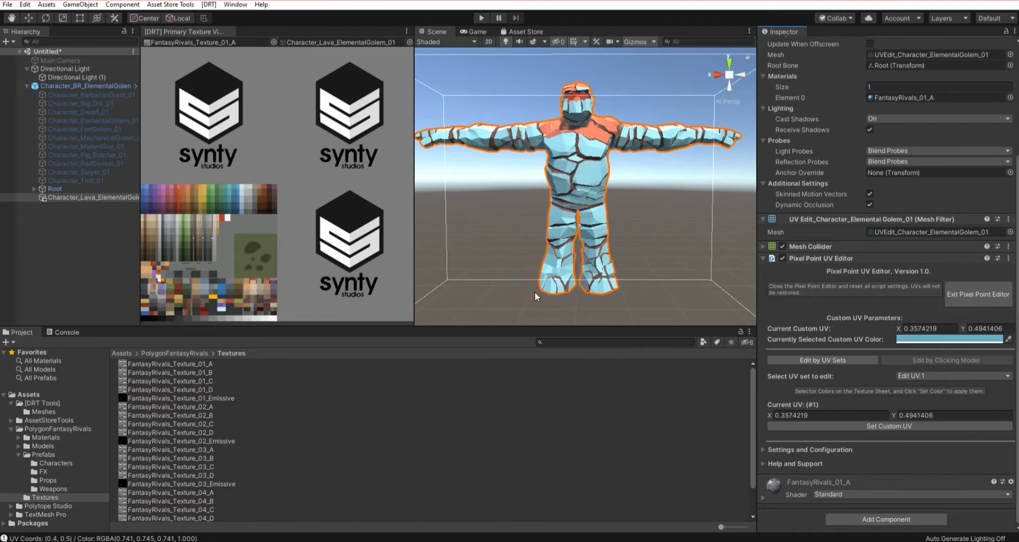
Return to UV set editing, exit the Pixel Point Editor, and start a new model export, allowing the FBX package installation
{"action": "left_click", "coordinate": [839, 360]}
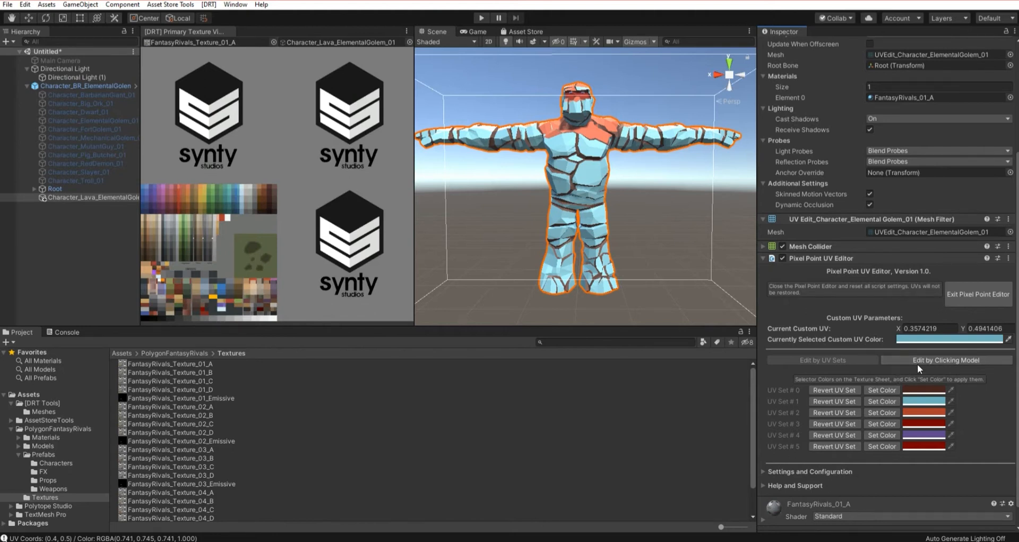
{"action": "left_click", "coordinate": [971, 299]}
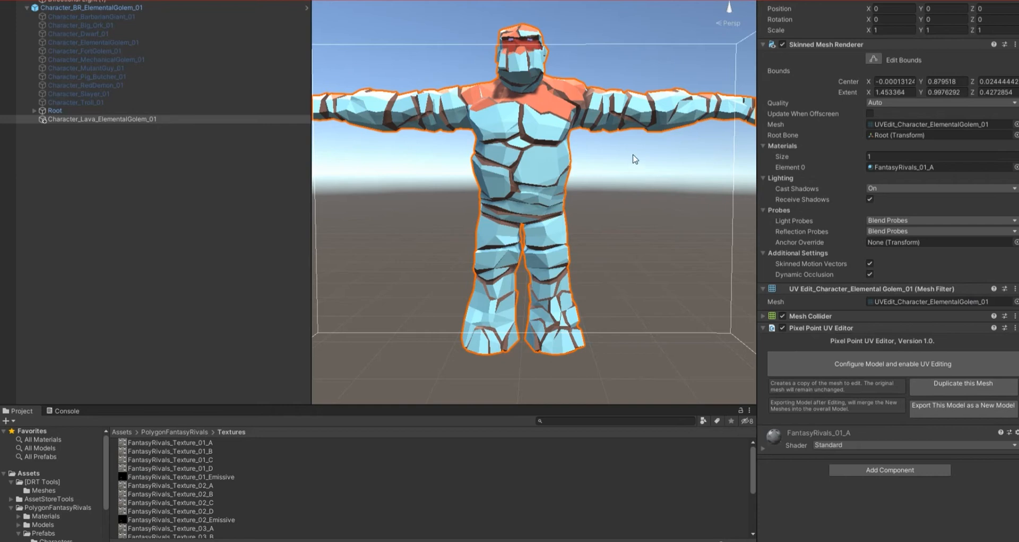
{"action": "left_click", "coordinate": [967, 410]}
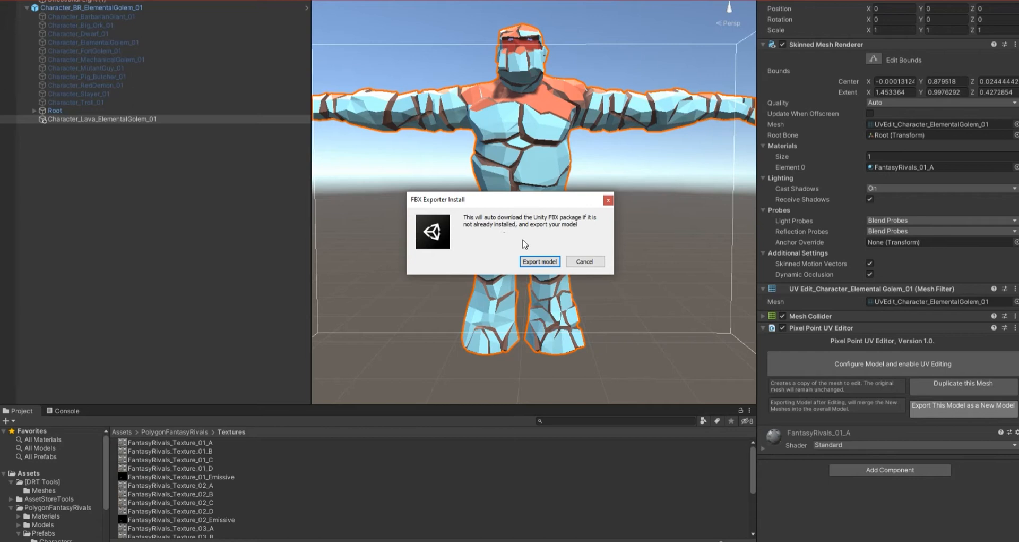
{"action": "left_click", "coordinate": [544, 260]}
{"action": "left_click", "coordinate": [545, 259]}
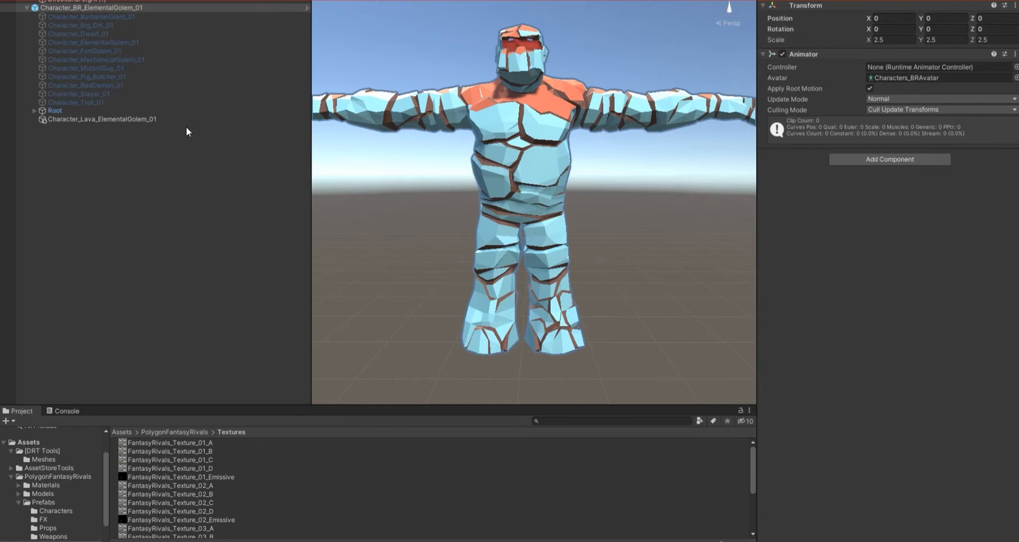
Export the Character_Lava_ElementalGolem_01 mesh as a new model and set the export name to Character_BR_Lava_ElementalGolem_01
{"action": "left_click", "coordinate": [149, 119]}
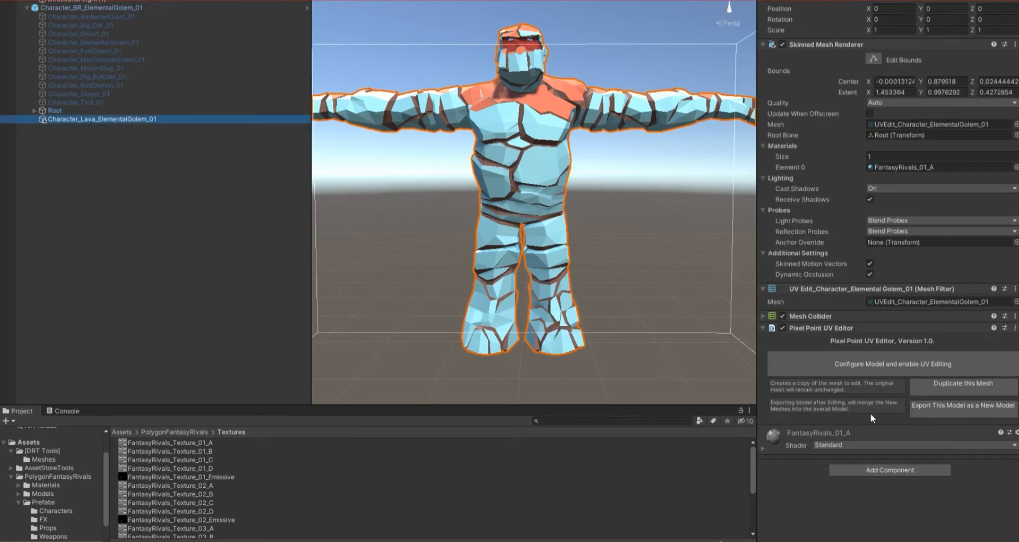
{"action": "left_click", "coordinate": [939, 413]}
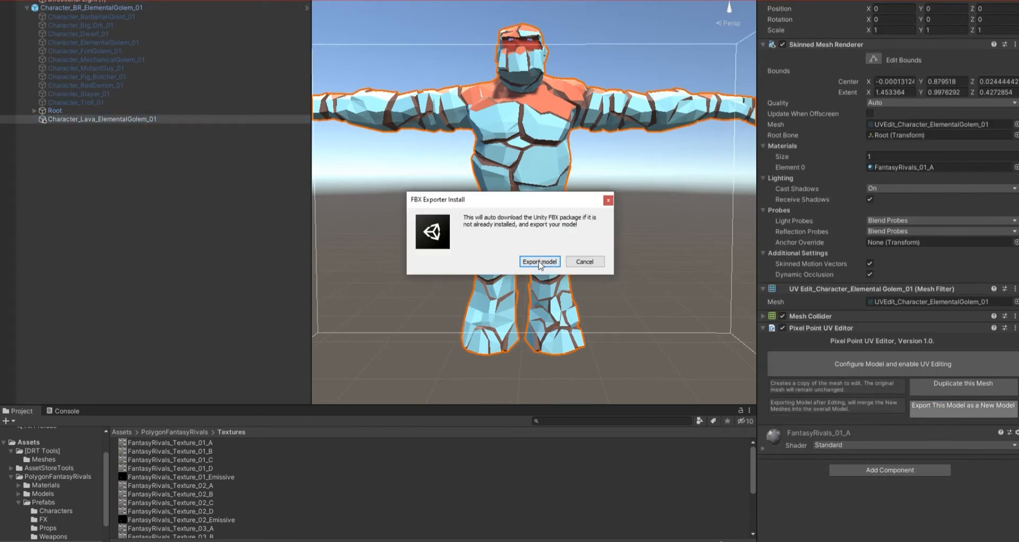
{"action": "left_click", "coordinate": [540, 261]}
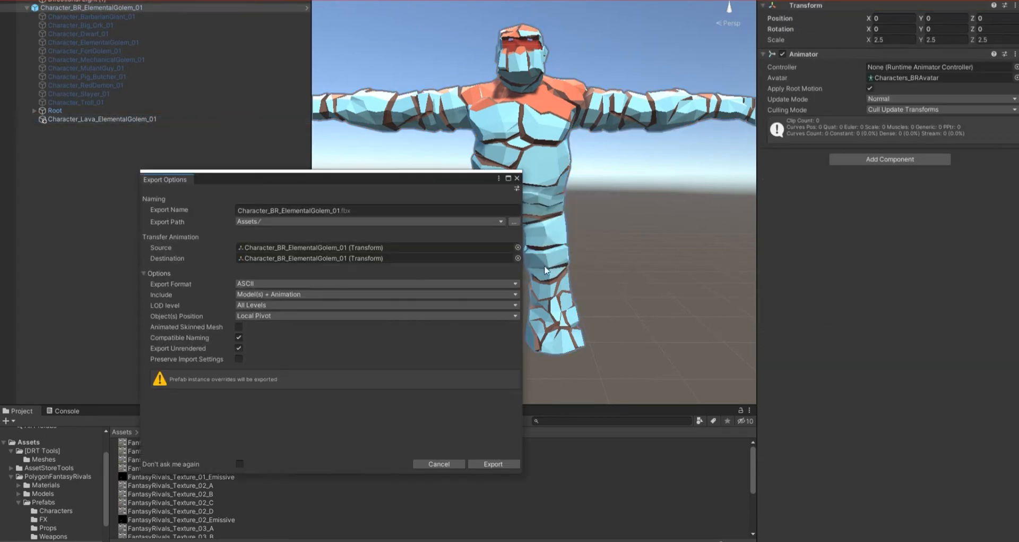
{"action": "left_click", "coordinate": [292, 208]}
{"action": "left_click", "coordinate": [282, 207]}
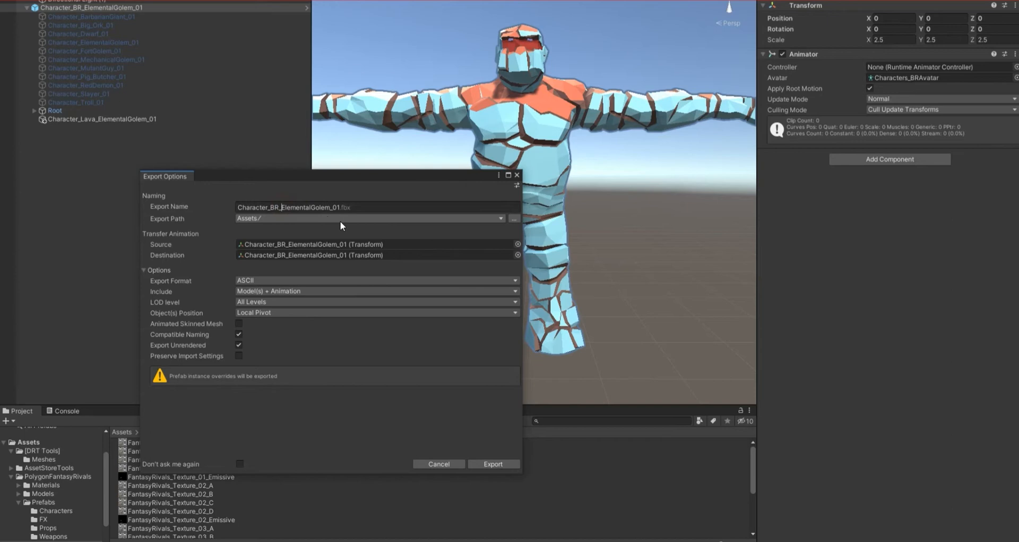
{"action": "type", "text": "Lava_"}
Set the export format to Binary, include Model(s) Only, and run the FBX export
{"action": "left_click", "coordinate": [290, 280]}
{"action": "left_click", "coordinate": [277, 305]}
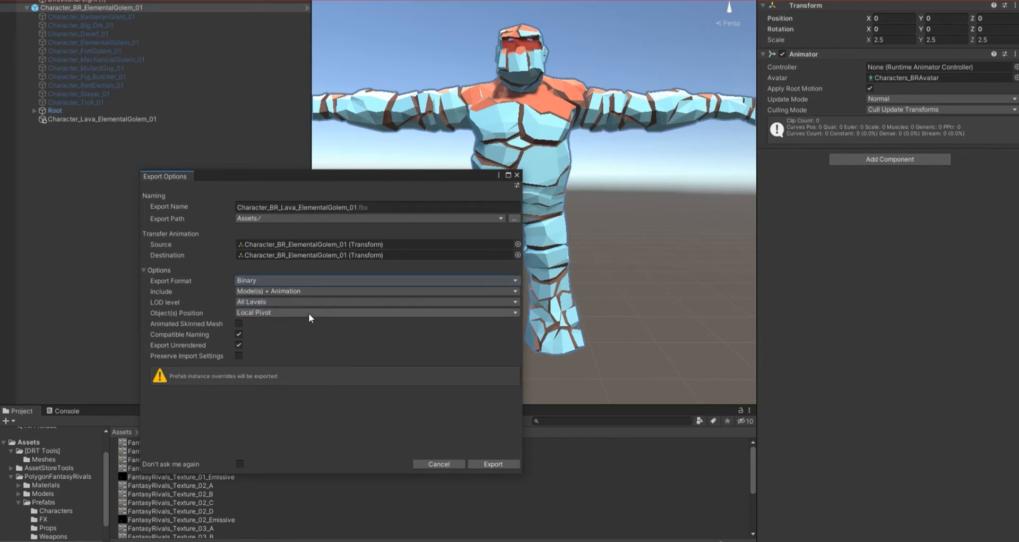
{"action": "left_click", "coordinate": [295, 292]}
{"action": "left_click", "coordinate": [291, 302]}
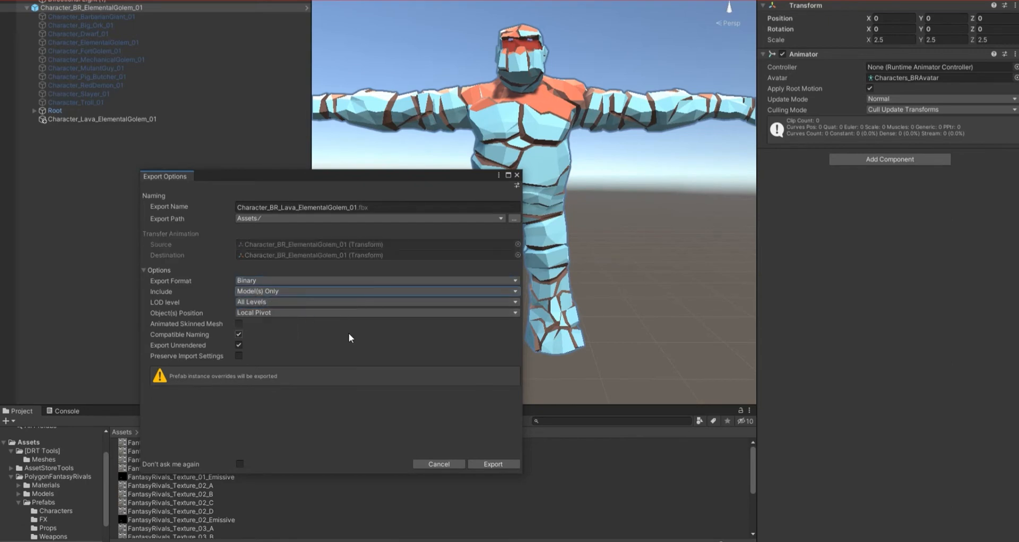
{"action": "left_click", "coordinate": [493, 463]}
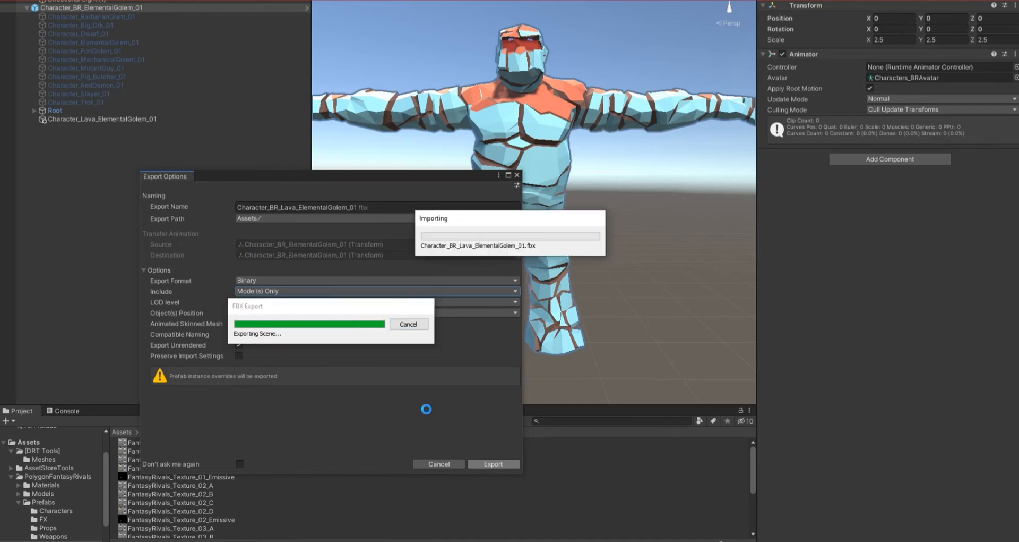
Deactivate Character_BR_ElementalGolem_01 and add the exported Character_BR_Lava_ElementalGolem_01 model from the Assets folder to the scene
{"action": "left_click", "coordinate": [89, 7]}
{"action": "key", "text": "alt+shift+a"}
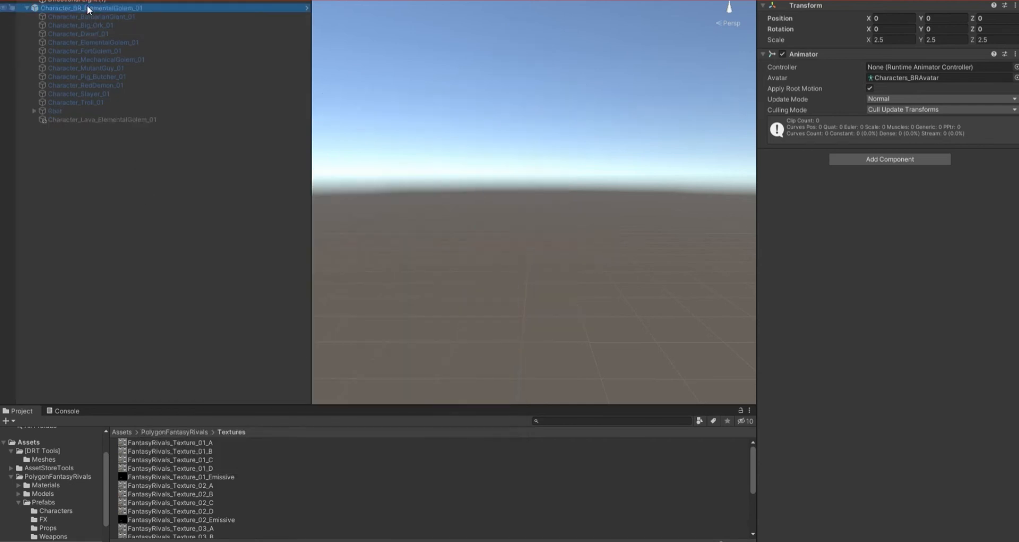
{"action": "left_click", "coordinate": [40, 440]}
{"action": "left_click_drag", "start_coordinate": [158, 484], "coordinate": [119, 333]}
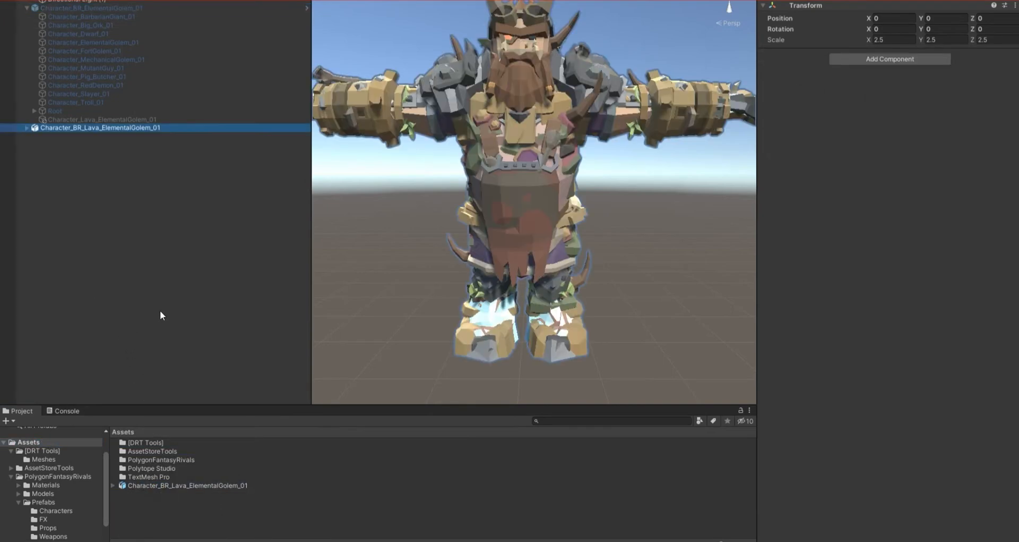
Deactivate all character meshes inside Character_BR_Lava_ElementalGolem_01 except Character_Lava_ElementalGolem_01
{"action": "left_click", "coordinate": [26, 128]}
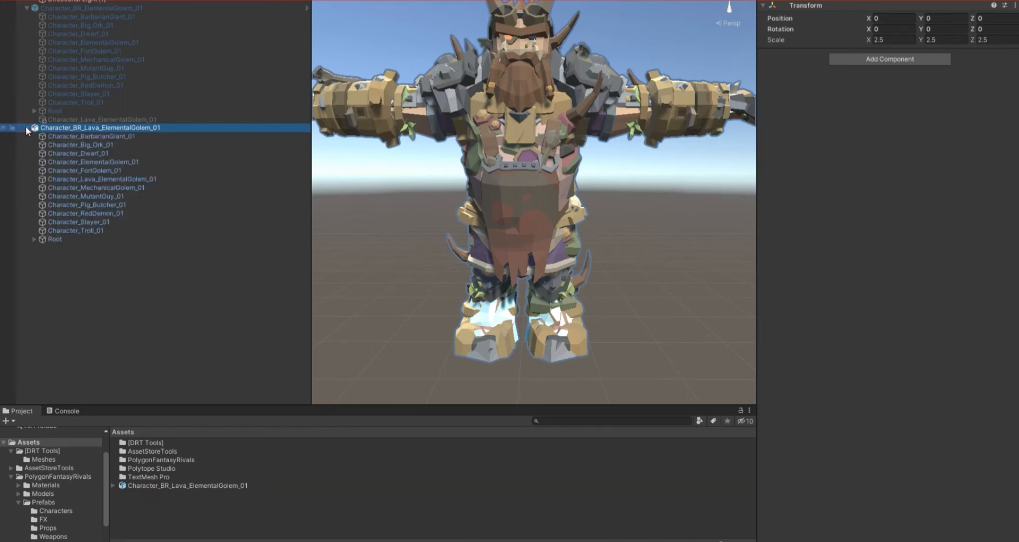
{"action": "left_click", "coordinate": [100, 137]}
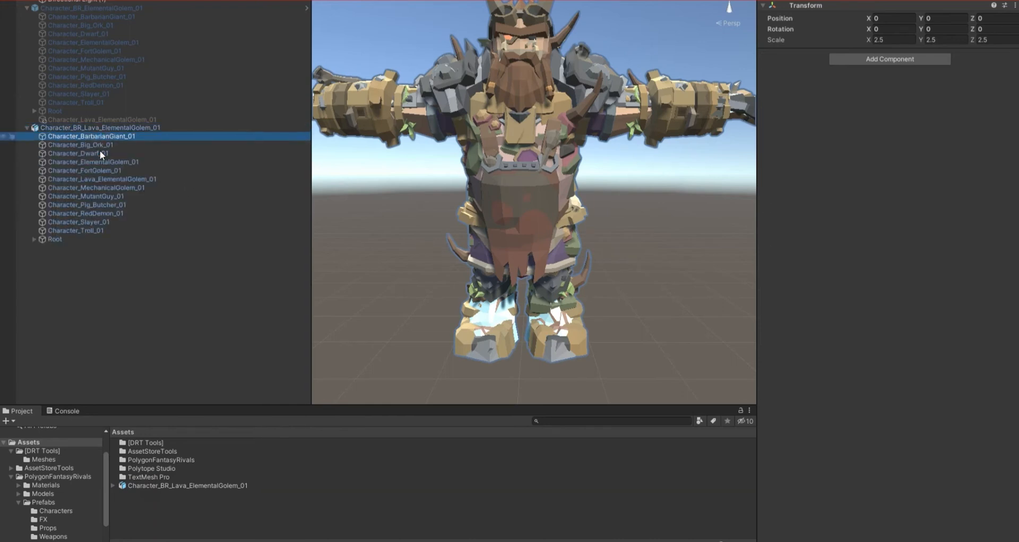
{"action": "left_click", "coordinate": [85, 230], "text": "shift"}
{"action": "key", "text": "alt+shift+a"}
{"action": "left_click", "coordinate": [114, 187]}
{"action": "left_click", "coordinate": [114, 180]}
{"action": "key", "text": "alt+shift+a"}
Activate Character_ElementalGolem_01 in the exported model and toggle Character_Lava_ElementalGolem_01 off and on to compare the two golems
{"action": "left_click_drag", "start_coordinate": [410, 175], "coordinate": [384, 198], "text": "alt"}
{"action": "left_click", "coordinate": [132, 164]}
{"action": "key", "text": "alt+shift+a"}
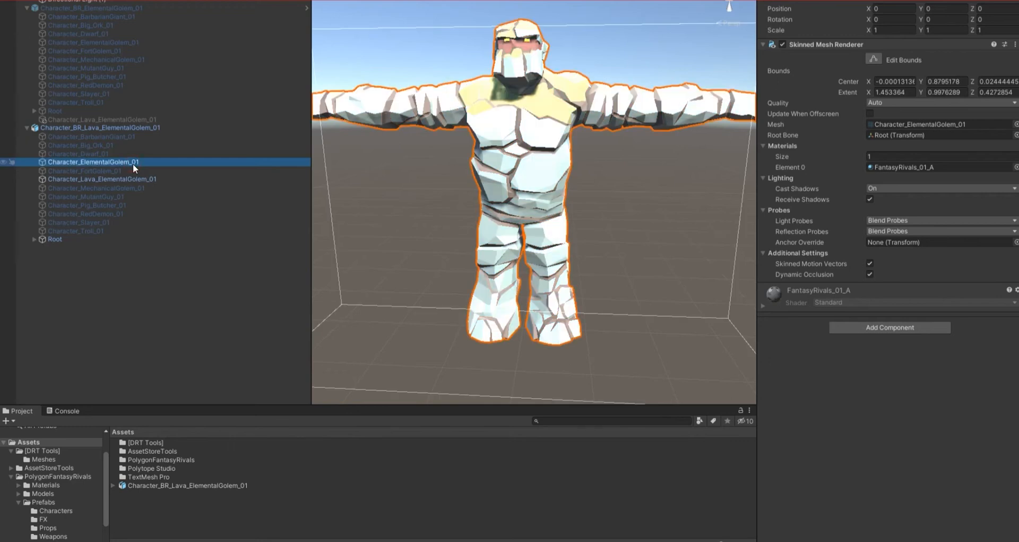
{"action": "left_click", "coordinate": [126, 179]}
{"action": "key", "text": "alt+shift+a"}
{"action": "key", "text": "alt+shift+a"}
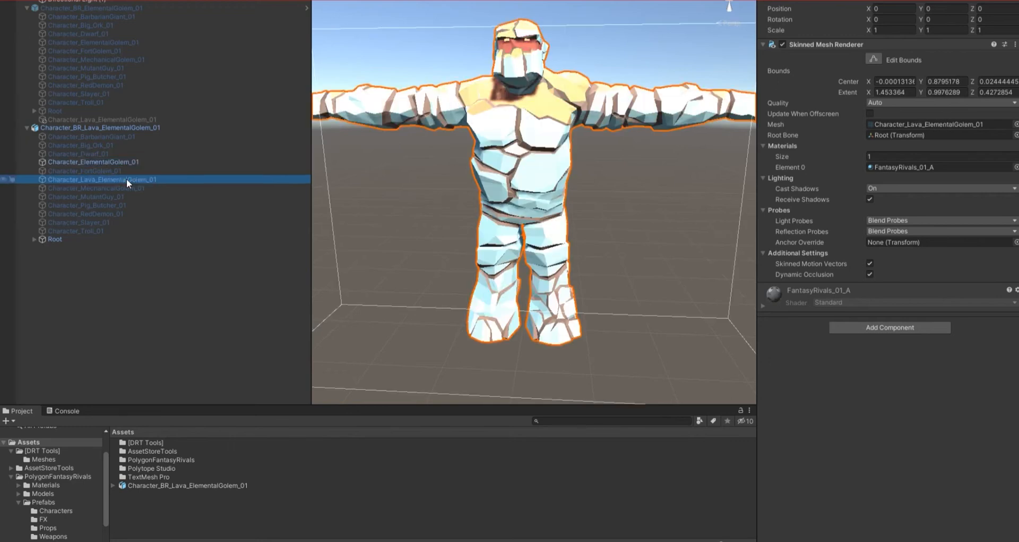
Deactivate Character_BR_Lava_ElementalGolem_01 and reactivate the original Character_BR_ElementalGolem_01
{"action": "left_click", "coordinate": [125, 127]}
{"action": "key", "text": "alt+shift+a"}
{"action": "left_click", "coordinate": [81, 7]}
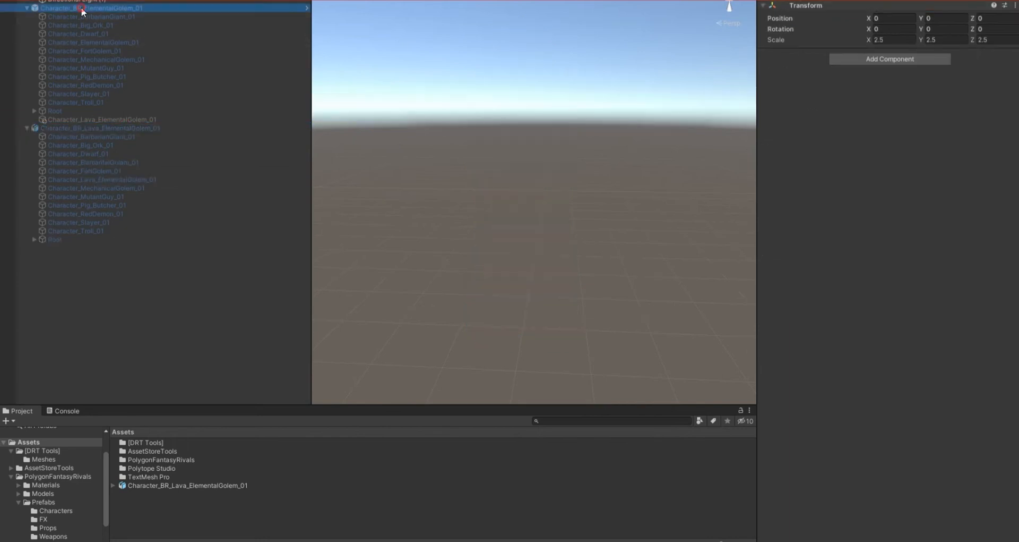
{"action": "key", "text": "alt+shift+a"}
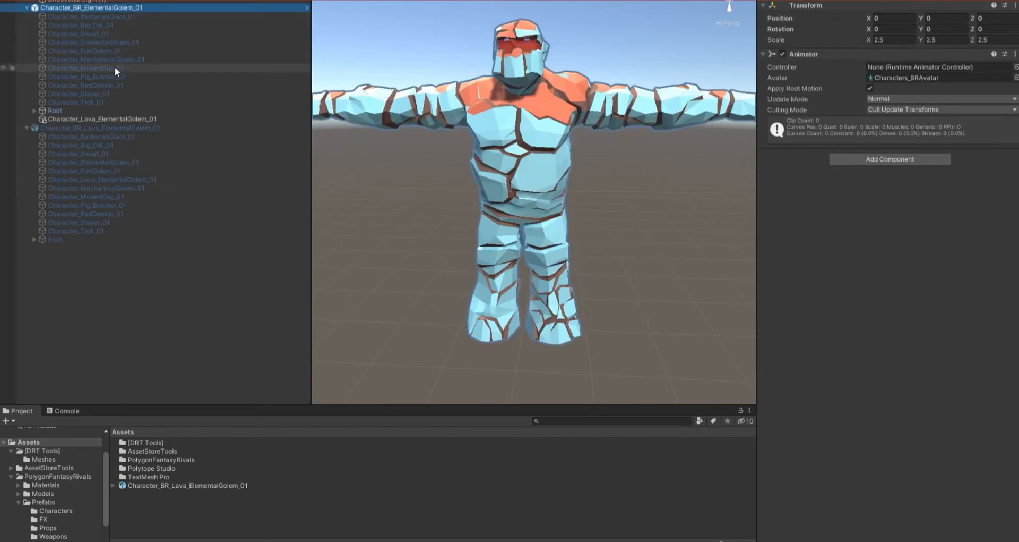
Enable UV editing on the original character's Character_Lava_ElementalGolem_01 mesh, normalizing its UVs and preparing the model
{"action": "left_click", "coordinate": [91, 121]}
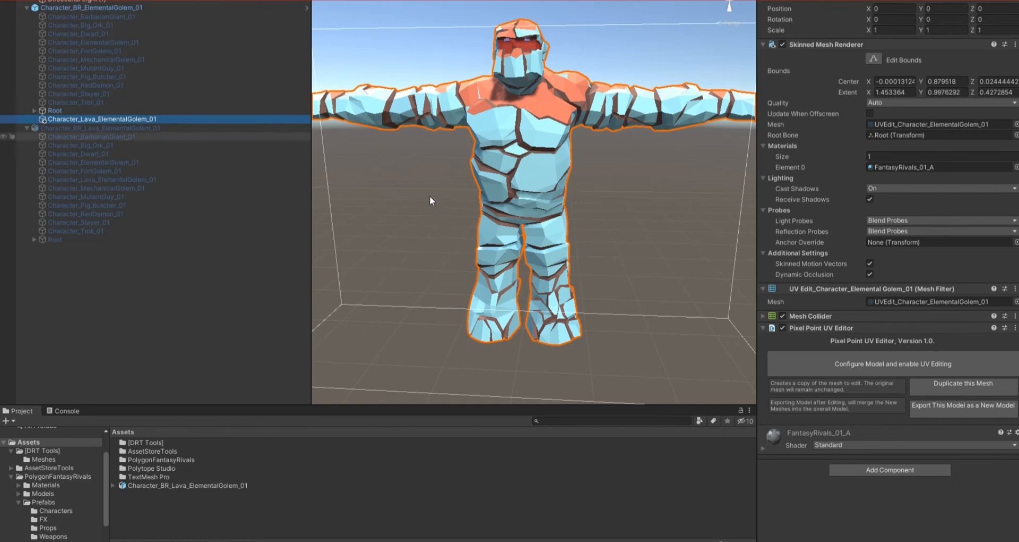
{"action": "left_click", "coordinate": [869, 363]}
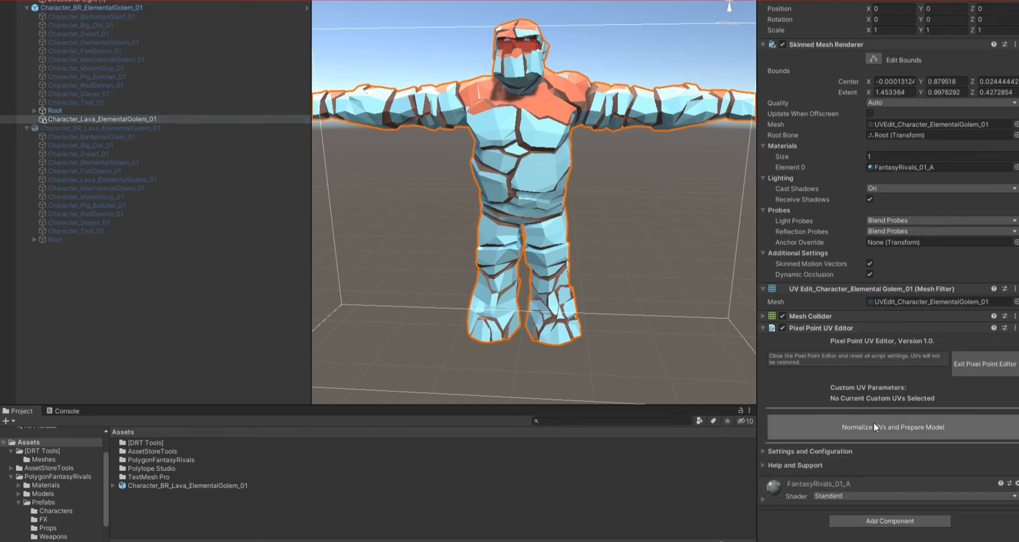
{"action": "left_click", "coordinate": [873, 425]}
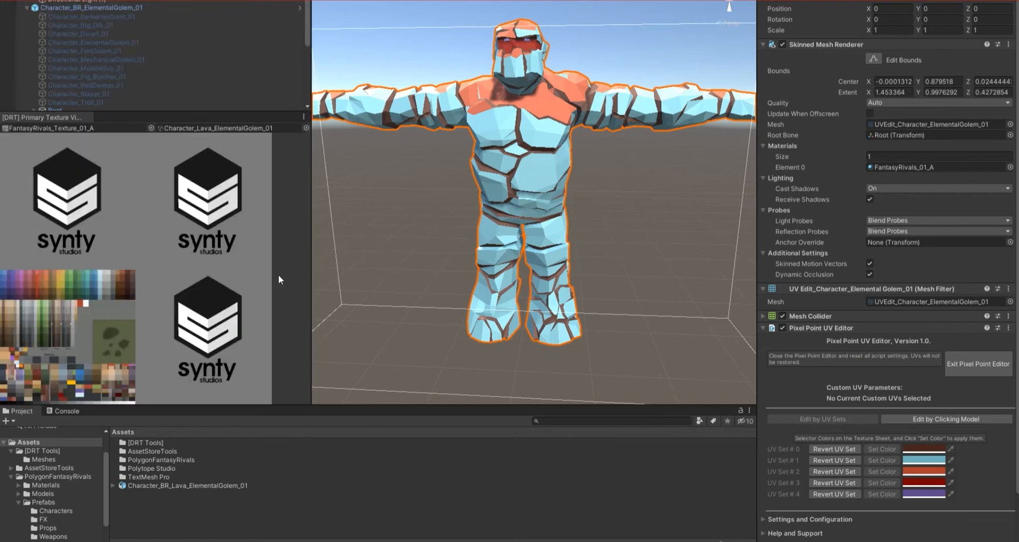
Expand the UV editor's Settings and Configuration section and set Model Developer Settings and Configuration to Synty Settings
{"action": "scroll", "coordinate": [874, 413], "scroll_direction": "down", "scroll_amount": 3}
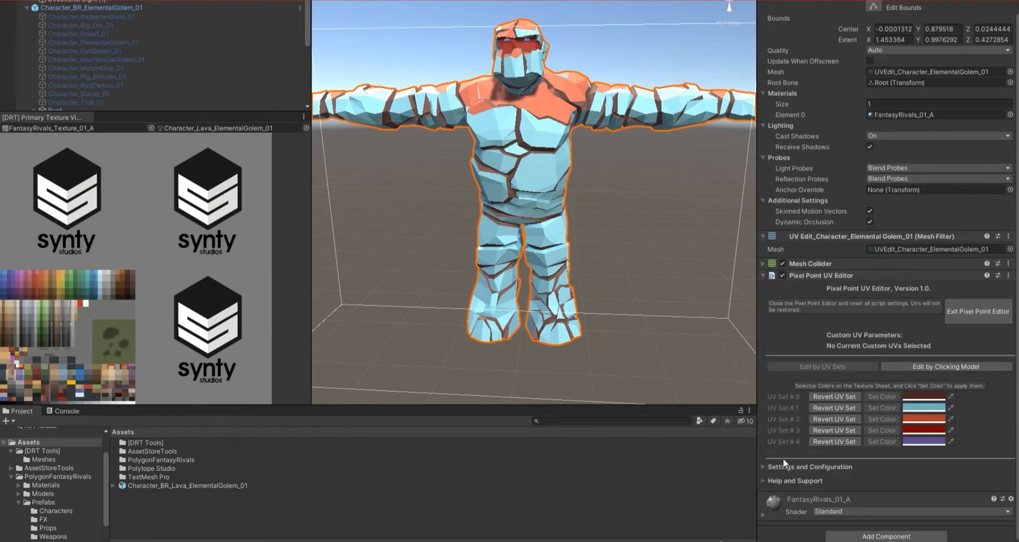
{"action": "left_click", "coordinate": [763, 465]}
{"action": "scroll", "coordinate": [807, 440], "scroll_direction": "down", "scroll_amount": 5}
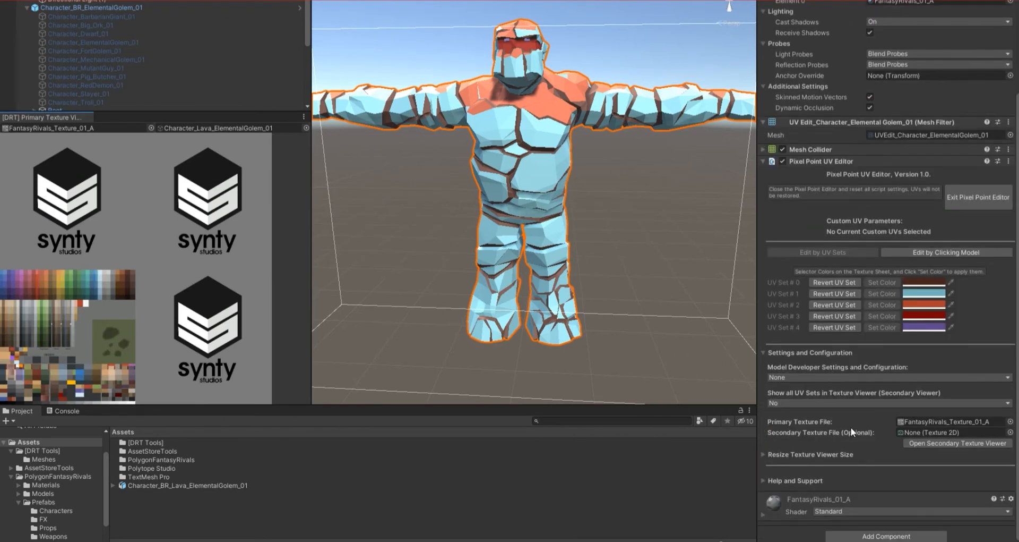
{"action": "left_click", "coordinate": [848, 377]}
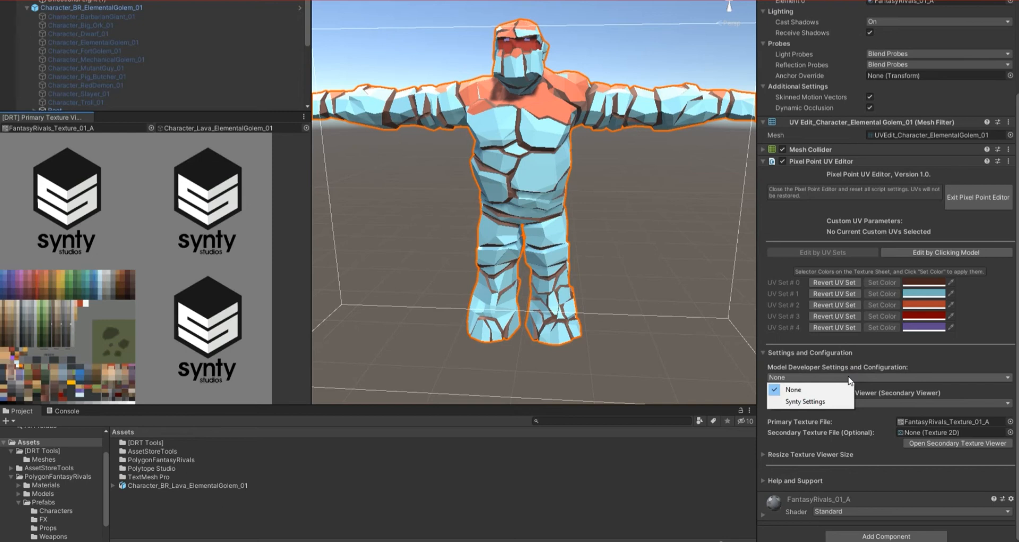
{"action": "left_click", "coordinate": [822, 401]}
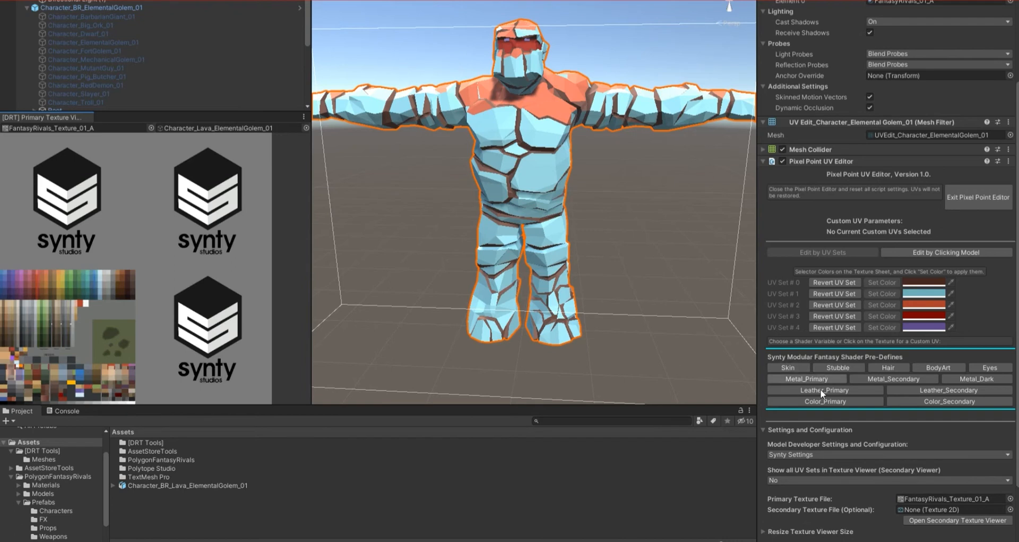
Try shader pre-defines such as Skin as the custom UV, and set Model Developer Settings and Configuration back to None
{"action": "left_click", "coordinate": [792, 453]}
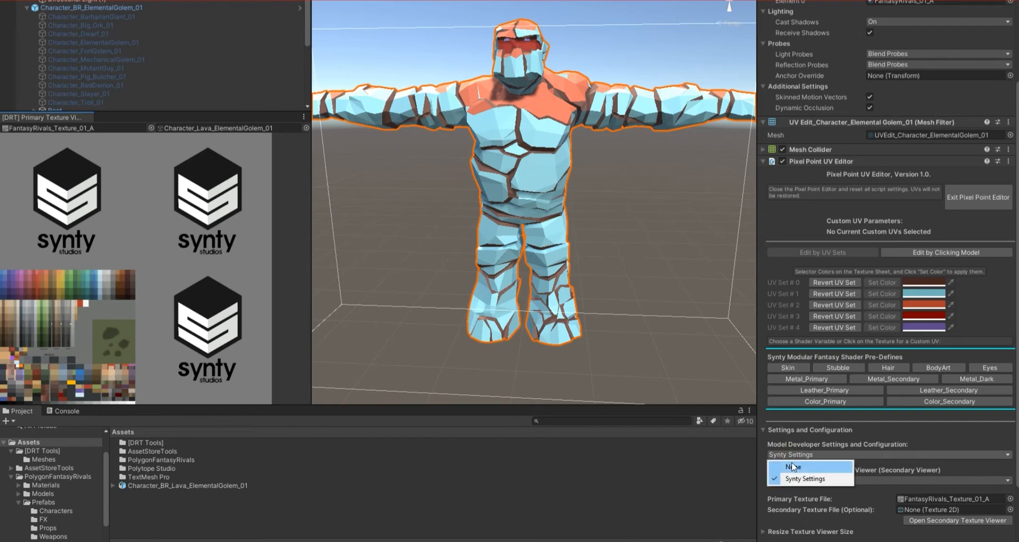
{"action": "left_click", "coordinate": [788, 367]}
{"action": "left_click", "coordinate": [788, 368]}
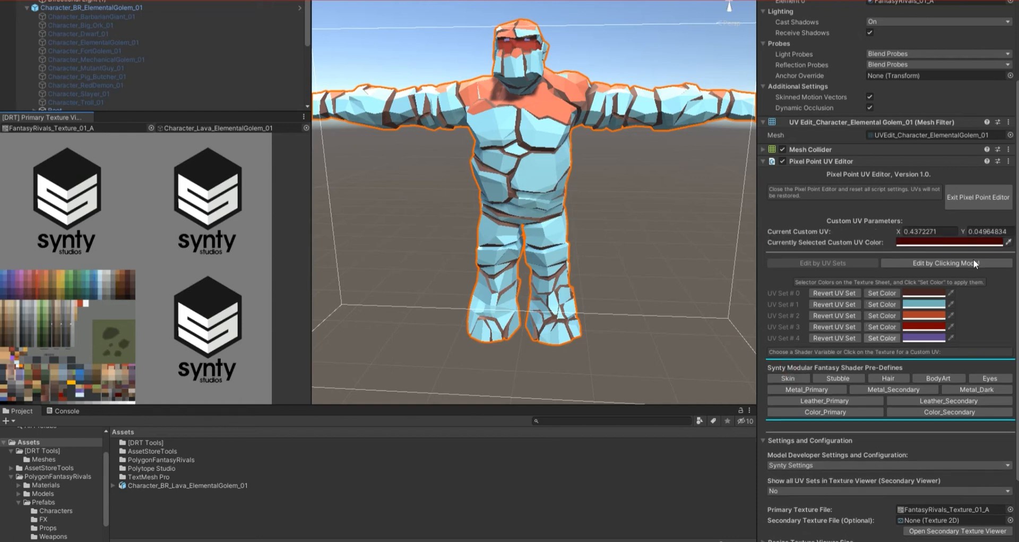
{"action": "left_click", "coordinate": [893, 378]}
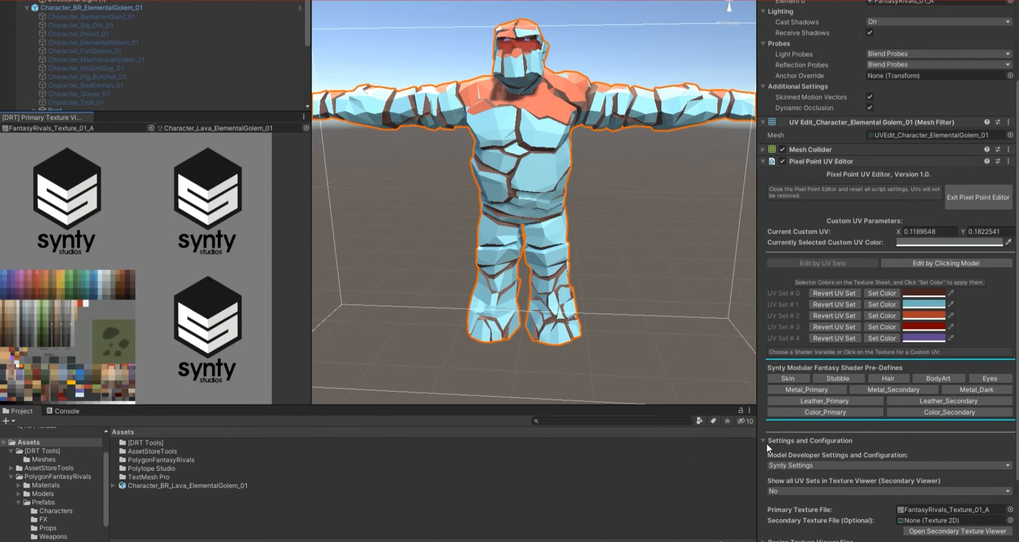
{"action": "left_click", "coordinate": [779, 464]}
{"action": "left_click", "coordinate": [781, 473]}
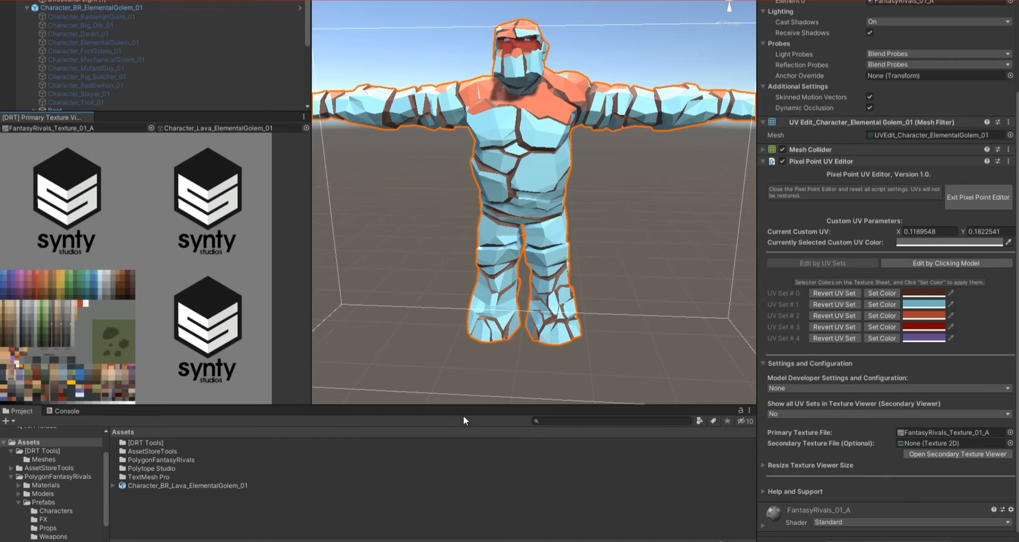
Open the Polytope Studio project folder Lowpoly Medieval Characters > Sources > Modular_Armors > Textures
{"action": "scroll", "coordinate": [83, 471], "scroll_direction": "down", "scroll_amount": 2}
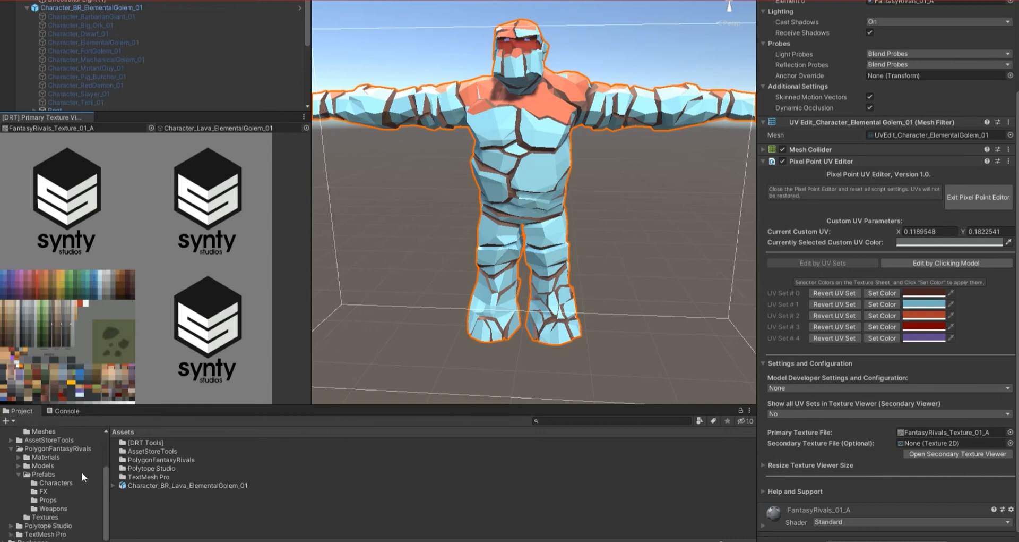
{"action": "left_click", "coordinate": [67, 525]}
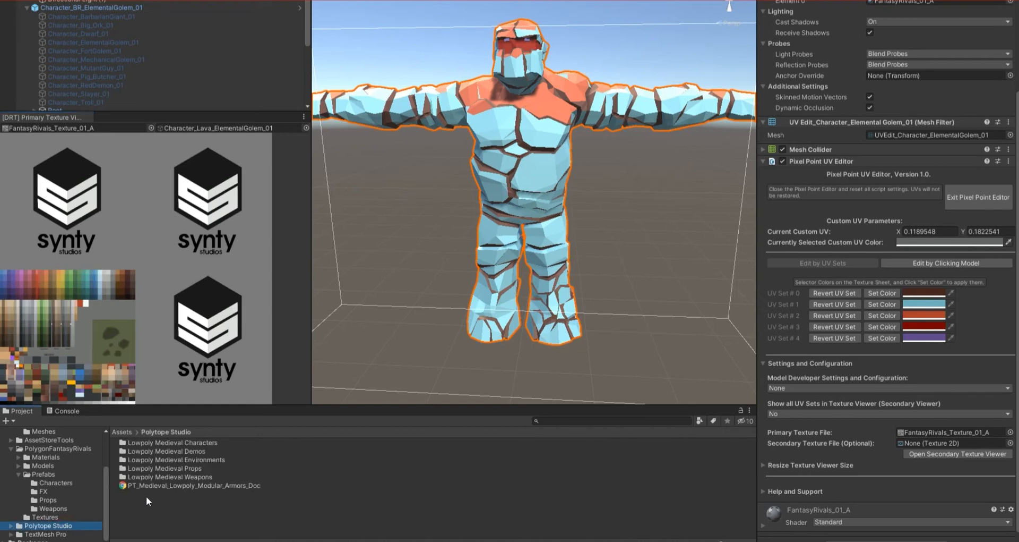
{"action": "double_click", "coordinate": [195, 442]}
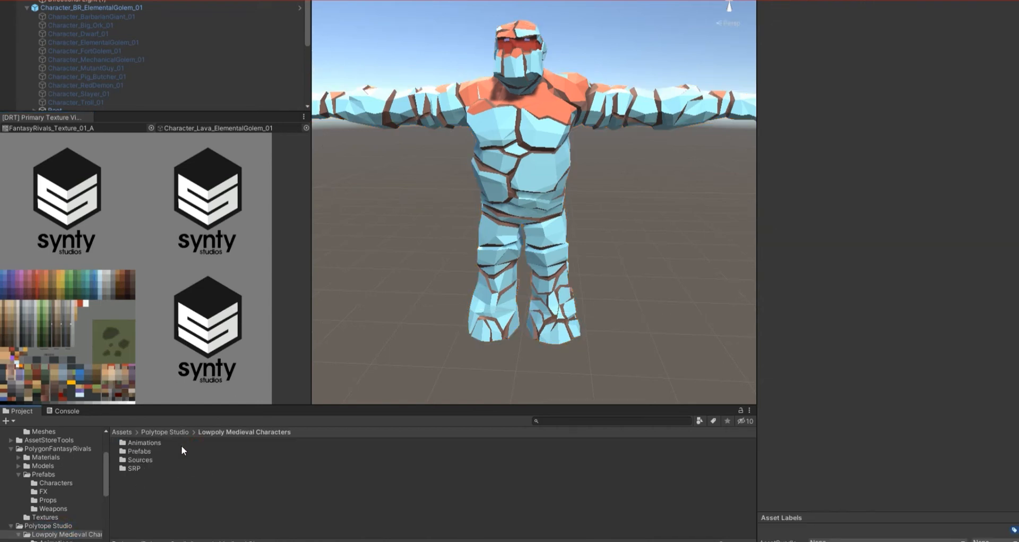
{"action": "double_click", "coordinate": [145, 460]}
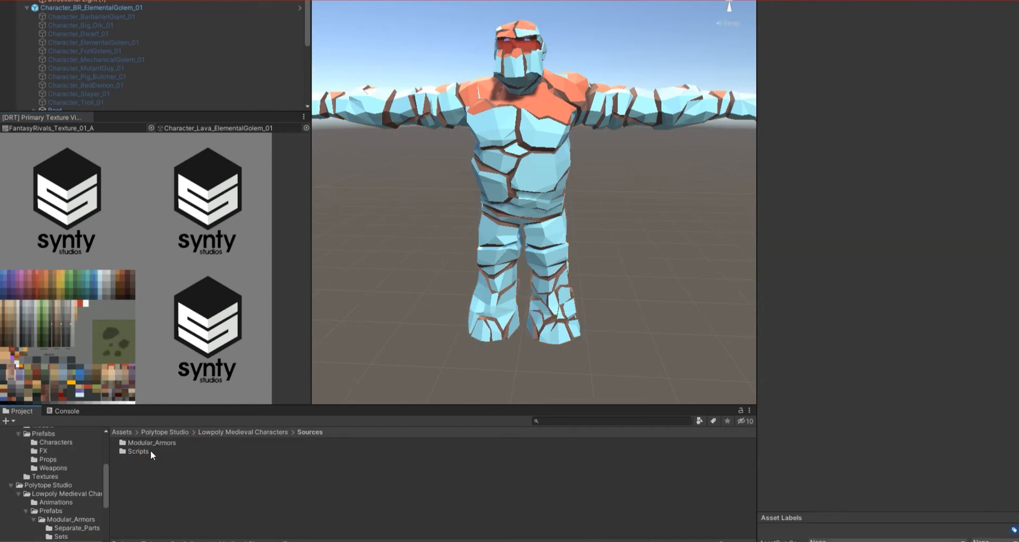
{"action": "double_click", "coordinate": [145, 442]}
{"action": "double_click", "coordinate": [146, 468]}
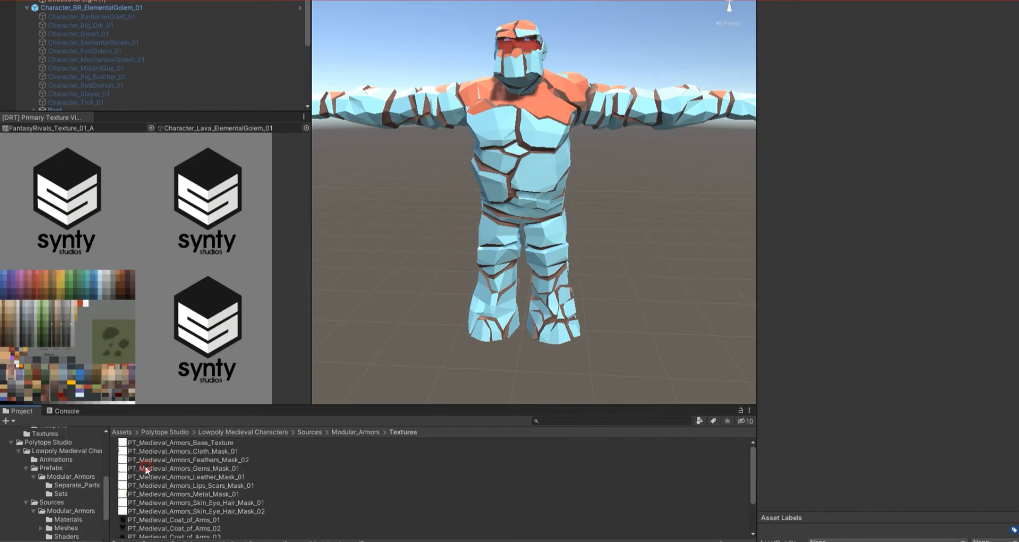
Reselect the Character_Lava_ElementalGolem_01 mesh, assign PT_Medieval_texture as its Secondary Texture File, and open the secondary texture viewer
{"action": "scroll", "coordinate": [120, 87], "scroll_direction": "down", "scroll_amount": 3}
{"action": "left_click", "coordinate": [123, 54]}
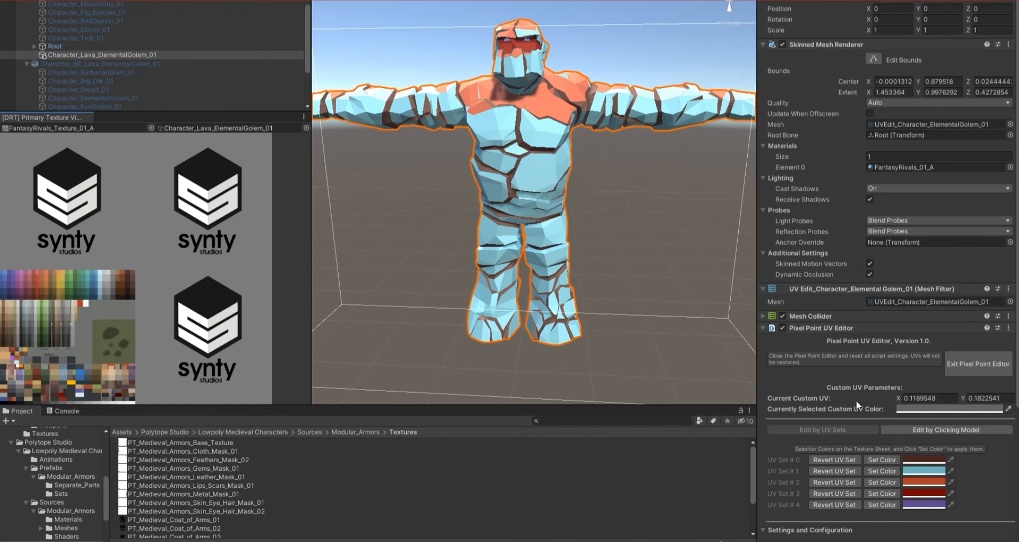
{"action": "scroll", "coordinate": [897, 412], "scroll_direction": "down", "scroll_amount": 3}
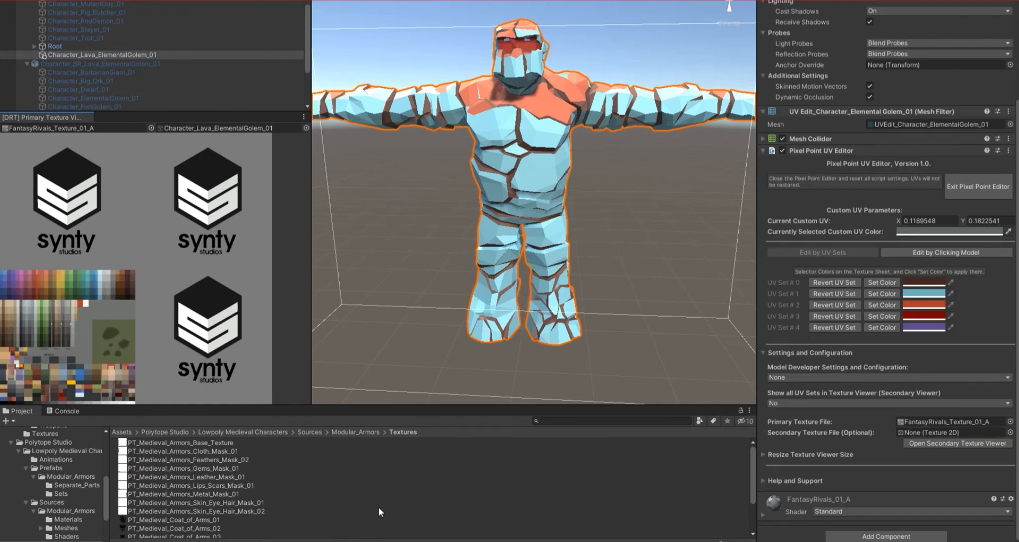
{"action": "scroll", "coordinate": [284, 484], "scroll_direction": "down", "scroll_amount": 3}
{"action": "left_click_drag", "start_coordinate": [177, 535], "coordinate": [921, 431]}
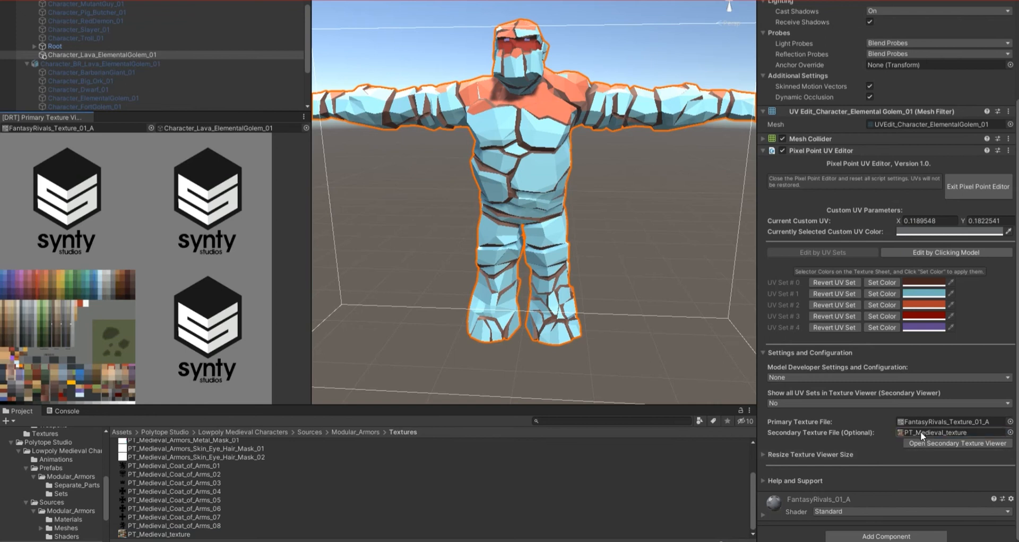
{"action": "left_click", "coordinate": [919, 444]}
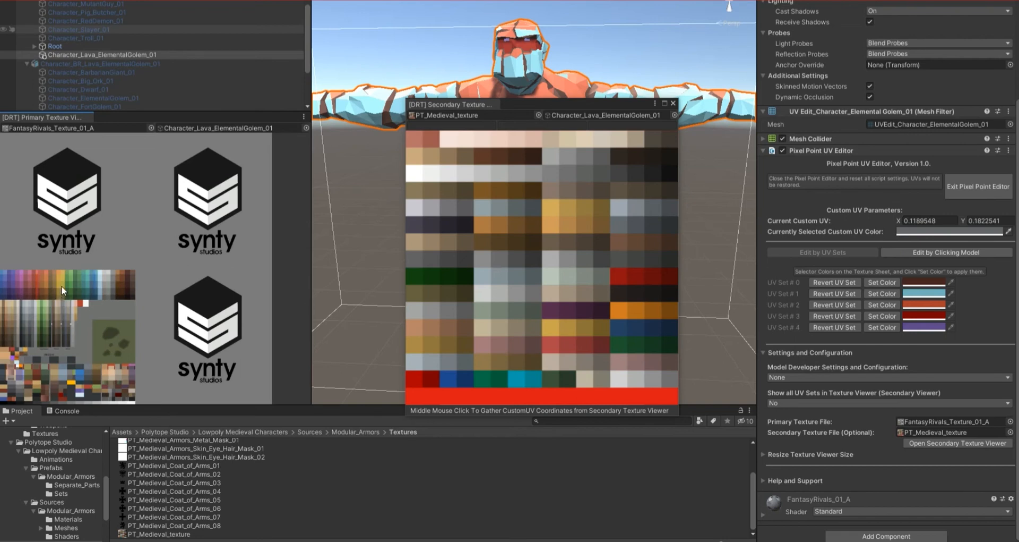
Sample several custom UV colors from the primary texture and the secondary PT_Medieval_texture, ending on a light grey-beige swatch
{"action": "middle_click", "coordinate": [46, 313]}
{"action": "middle_click", "coordinate": [27, 315]}
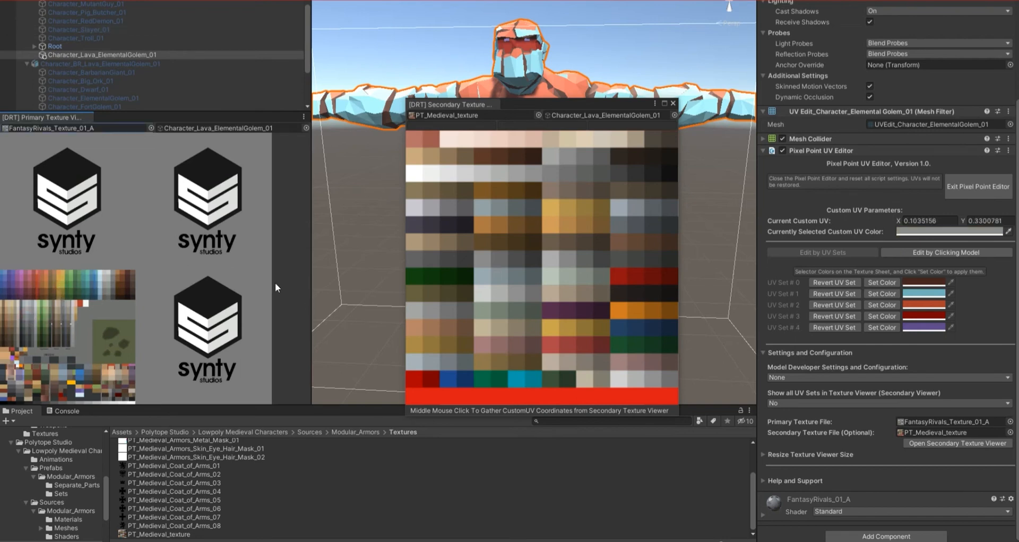
{"action": "middle_click", "coordinate": [532, 257]}
{"action": "middle_click", "coordinate": [515, 291]}
{"action": "middle_click", "coordinate": [584, 334]}
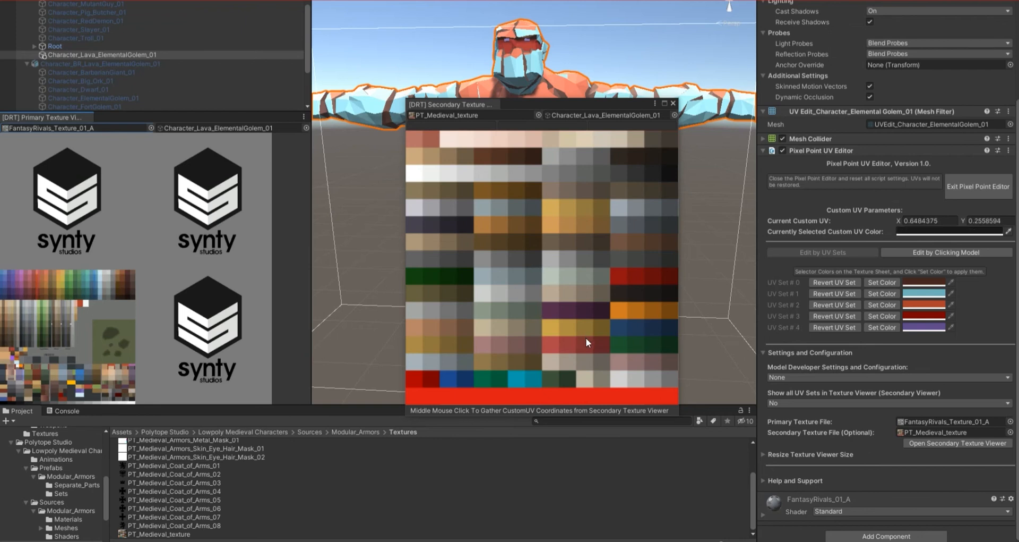
{"action": "middle_click", "coordinate": [575, 365]}
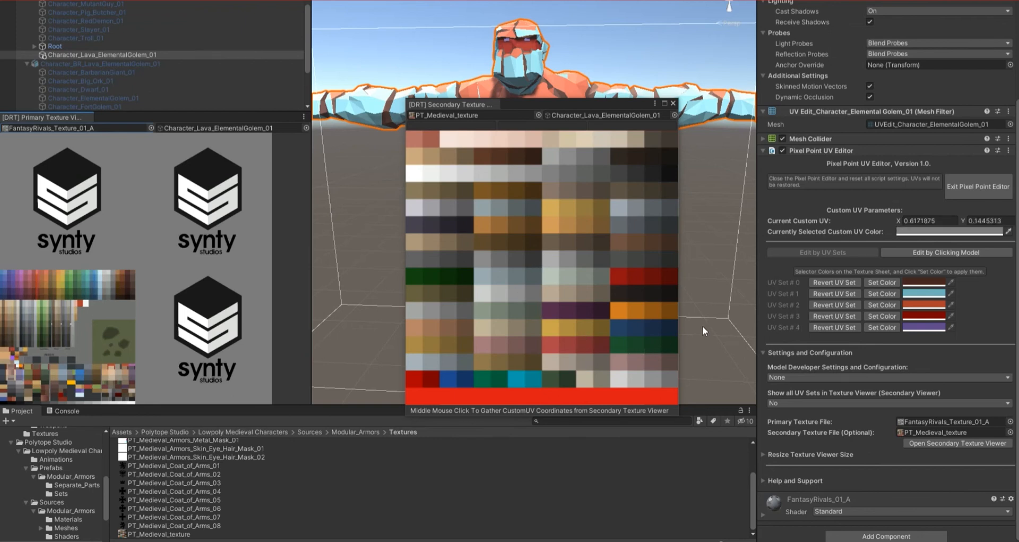
Set Show all UV Sets in Texture Viewer to Yes and switch the editor to Edit by Clicking Model mode
{"action": "left_click", "coordinate": [806, 402]}
{"action": "left_click", "coordinate": [554, 305]}
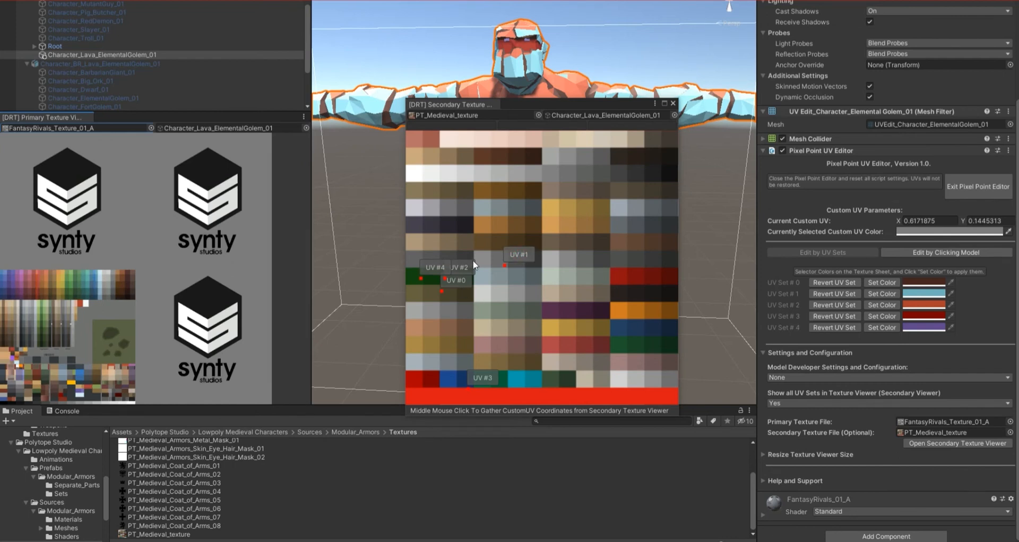
{"action": "left_click", "coordinate": [932, 253]}
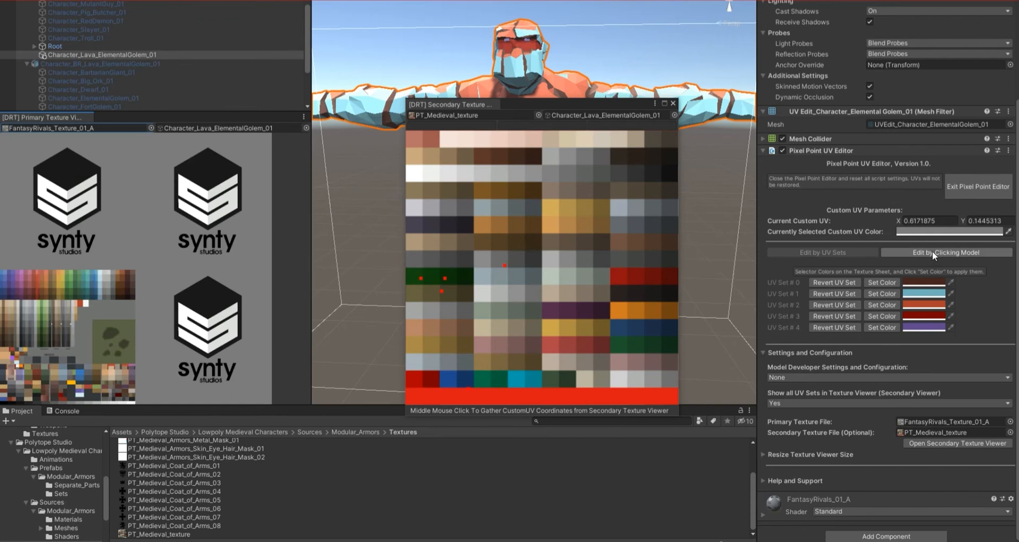
Select UV sets 4, 0, 1 and 3 in turn by their secondary viewer markers, and move that viewer lower
{"action": "left_click", "coordinate": [426, 267]}
{"action": "left_click", "coordinate": [454, 280]}
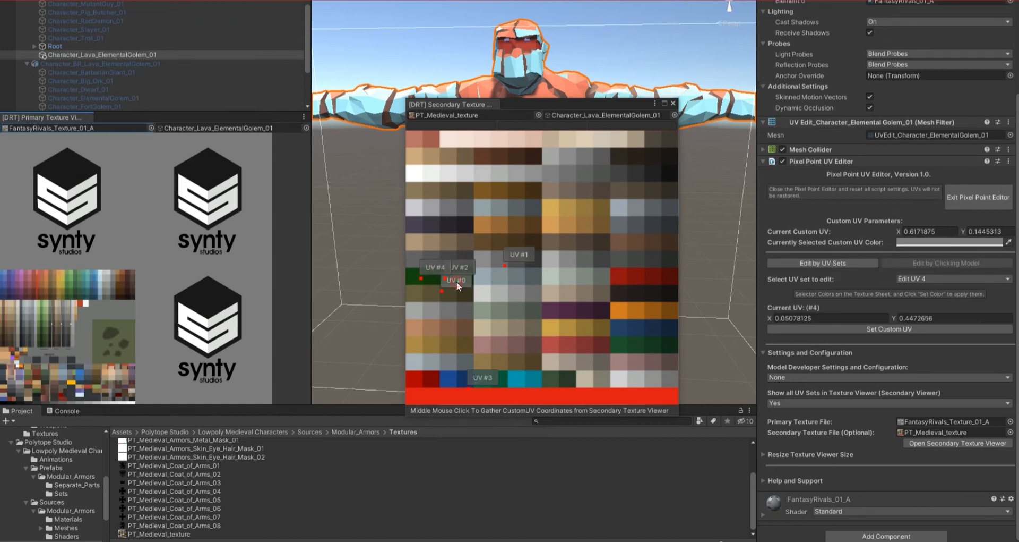
{"action": "left_click", "coordinate": [521, 255]}
{"action": "left_click", "coordinate": [489, 376]}
{"action": "left_click_drag", "start_coordinate": [481, 103], "coordinate": [620, 311]}
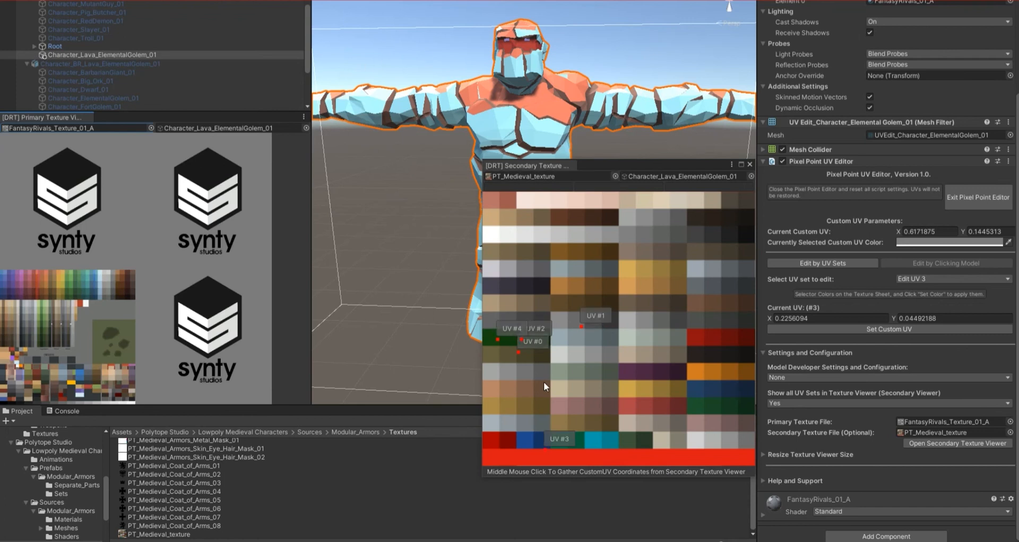
Set Model Developer Settings and Configuration to Synty Settings and close the secondary texture viewer
{"action": "left_click", "coordinate": [821, 378]}
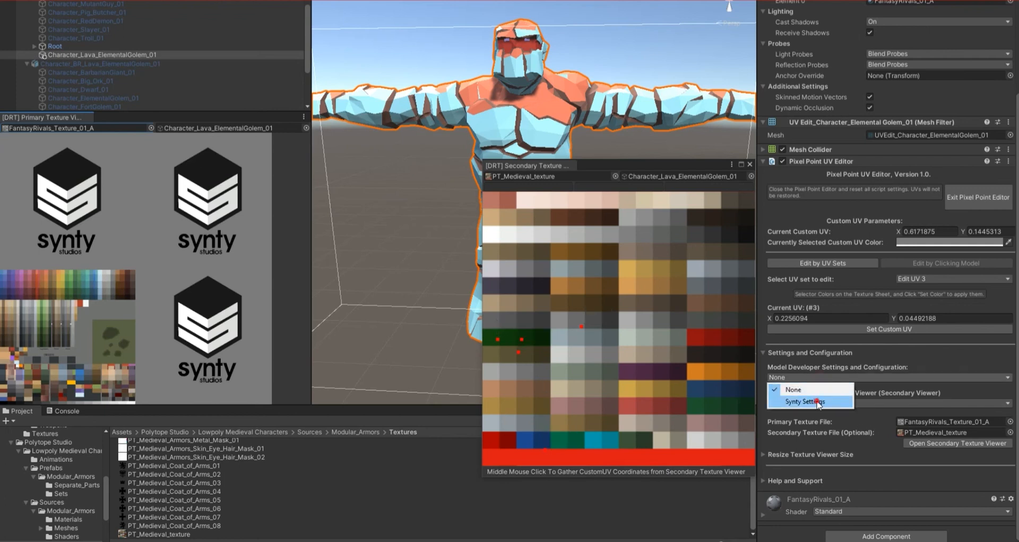
{"action": "left_click", "coordinate": [829, 396]}
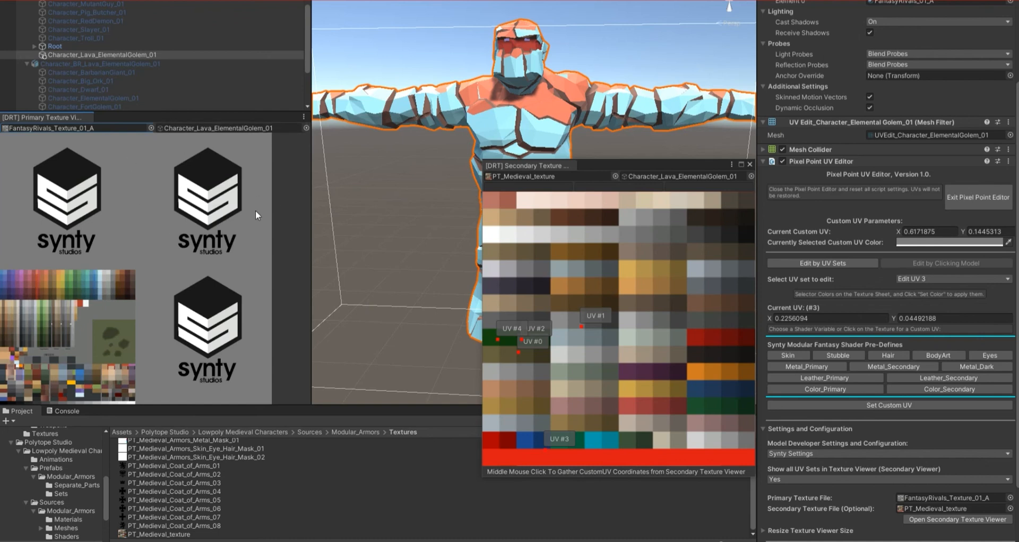
{"action": "left_click", "coordinate": [749, 164]}
Set Show all UV Sets in Texture Viewer to No and Model Developer Settings and Configuration to None
{"action": "scroll", "coordinate": [829, 495], "scroll_direction": "down", "scroll_amount": 3}
{"action": "left_click", "coordinate": [823, 402]}
{"action": "left_click", "coordinate": [780, 427]}
{"action": "left_click", "coordinate": [808, 375]}
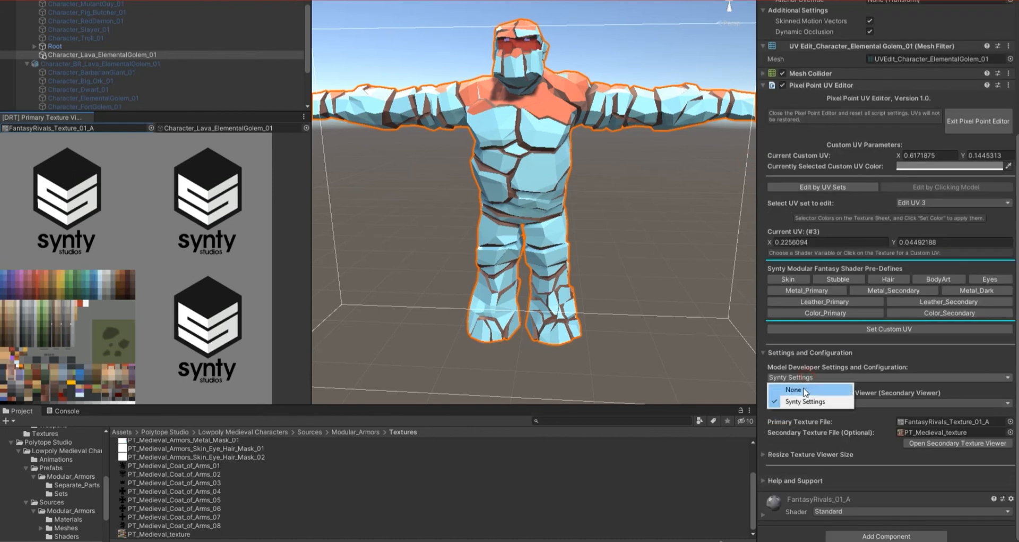
{"action": "left_click", "coordinate": [815, 385]}
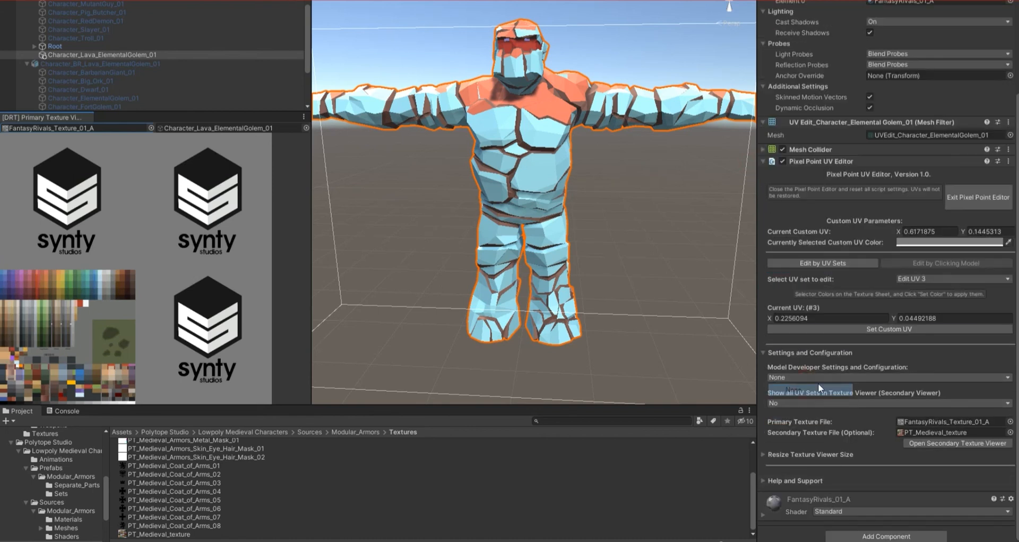
Expand the Resize Texture Viewer Size options and undock the primary texture viewer into a floating window
{"action": "left_click", "coordinate": [764, 352]}
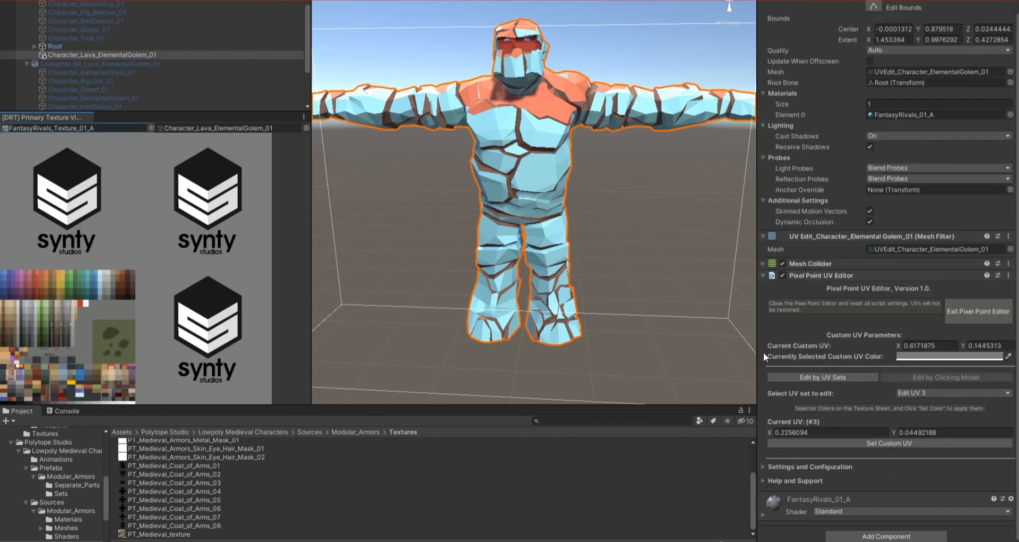
{"action": "left_click", "coordinate": [763, 465]}
{"action": "scroll", "coordinate": [796, 473], "scroll_direction": "down", "scroll_amount": 3}
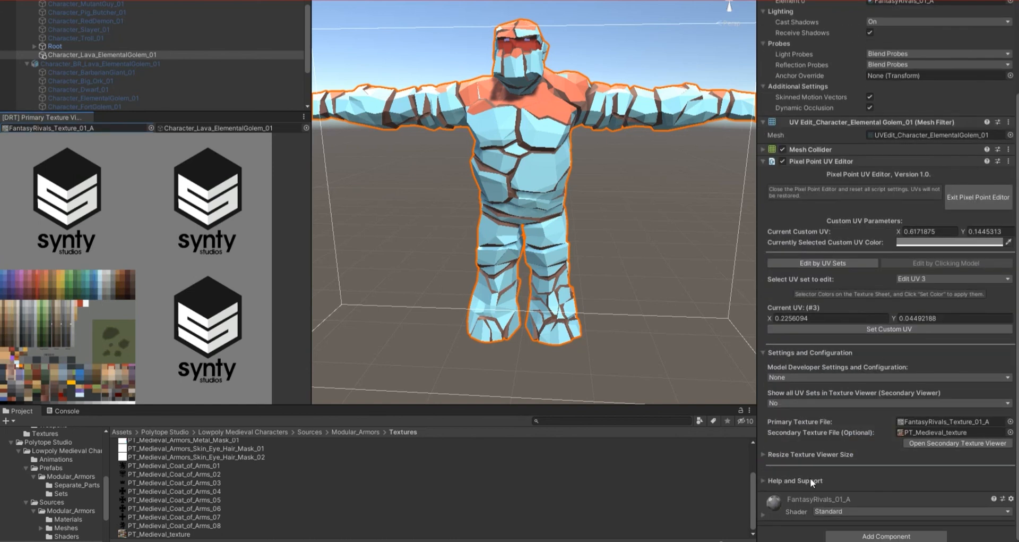
{"action": "left_click", "coordinate": [761, 455]}
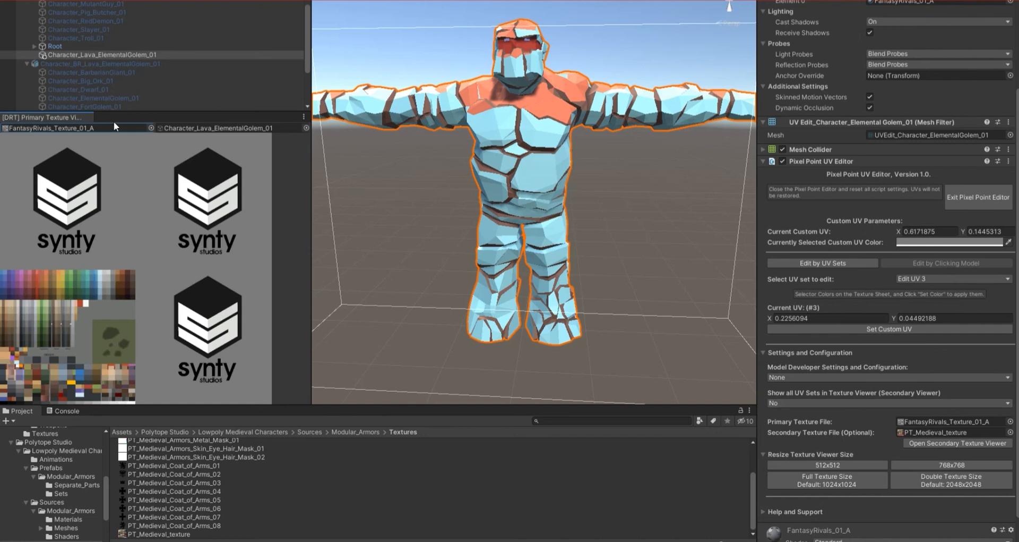
{"action": "left_click_drag", "start_coordinate": [68, 116], "coordinate": [415, 192]}
{"action": "left_click_drag", "start_coordinate": [464, 257], "coordinate": [481, 237]}
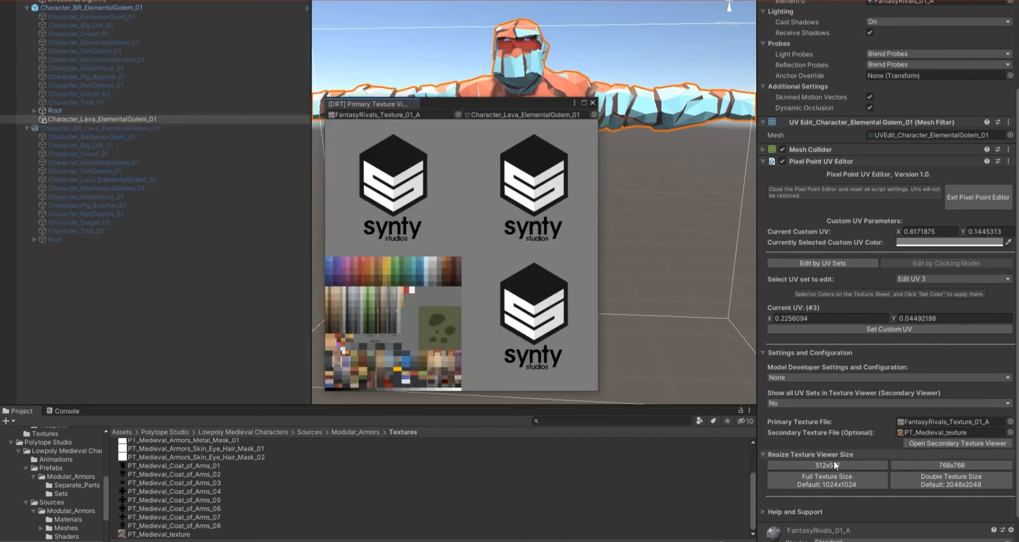
Resize the primary texture viewer to 768x768 and to the full texture size of 1024x1024, and reposition it beside the settings
{"action": "left_click", "coordinate": [906, 463]}
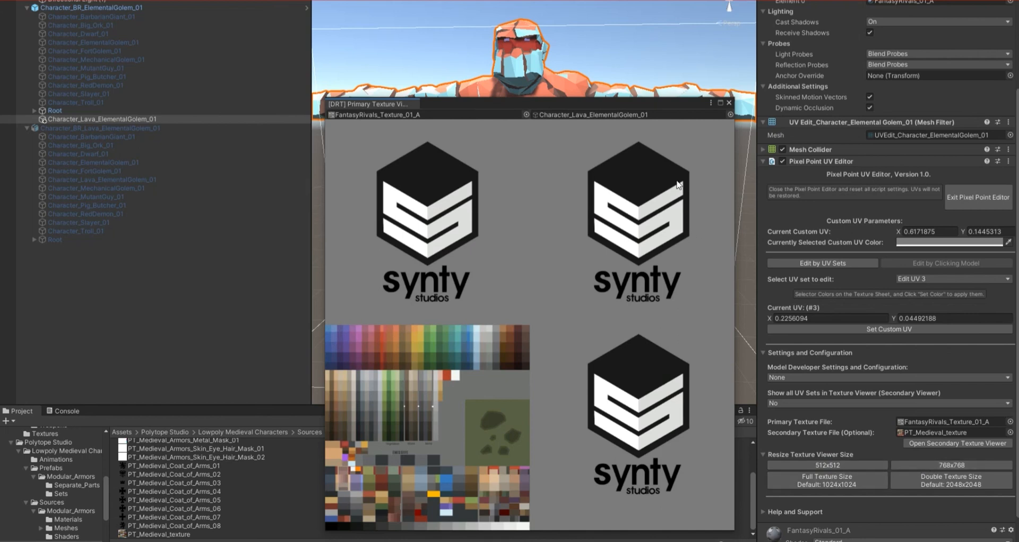
{"action": "left_click", "coordinate": [814, 480]}
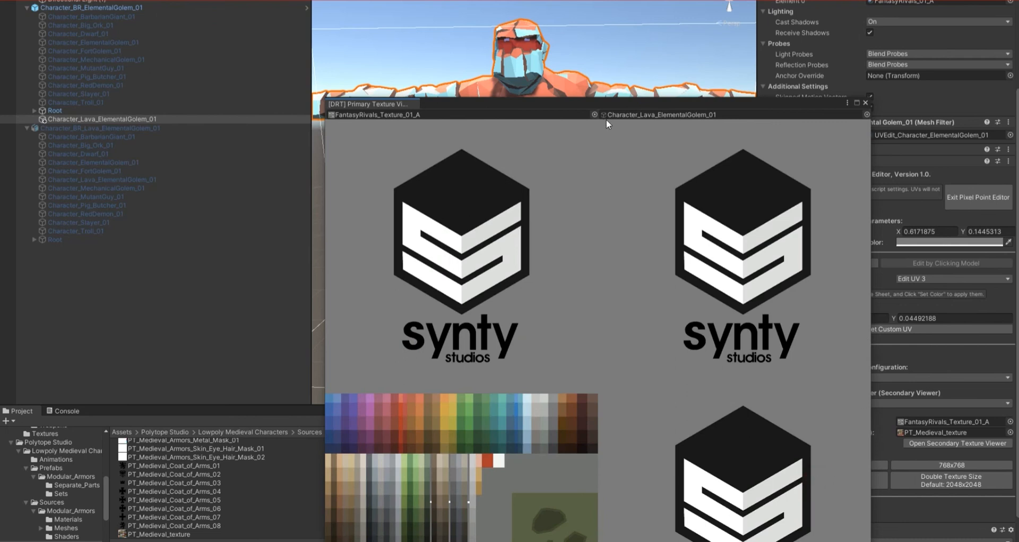
{"action": "left_click_drag", "start_coordinate": [390, 104], "coordinate": [243, 157]}
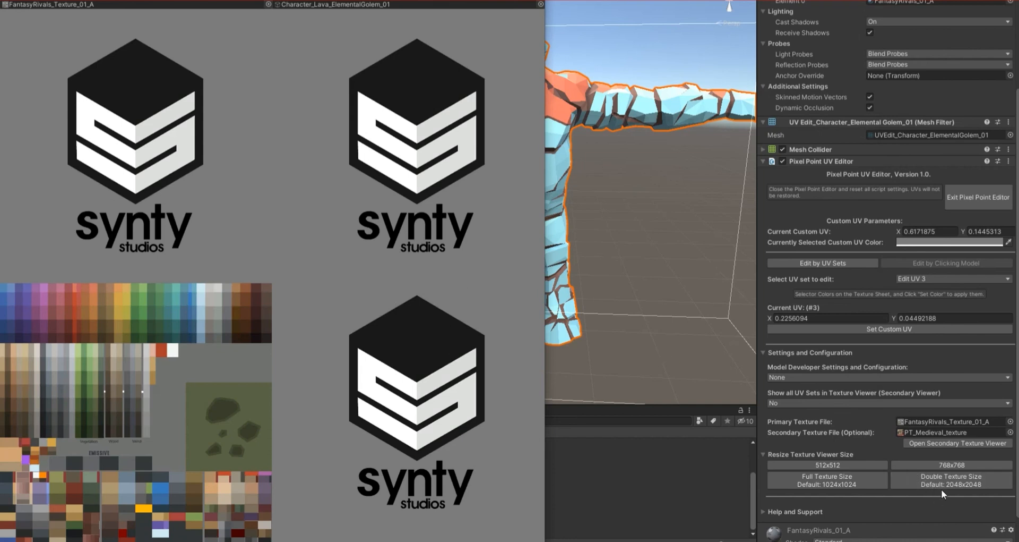
Resize the primary texture viewer to 512x512 and collapse the Resize Texture Viewer Size options
{"action": "left_click", "coordinate": [824, 463]}
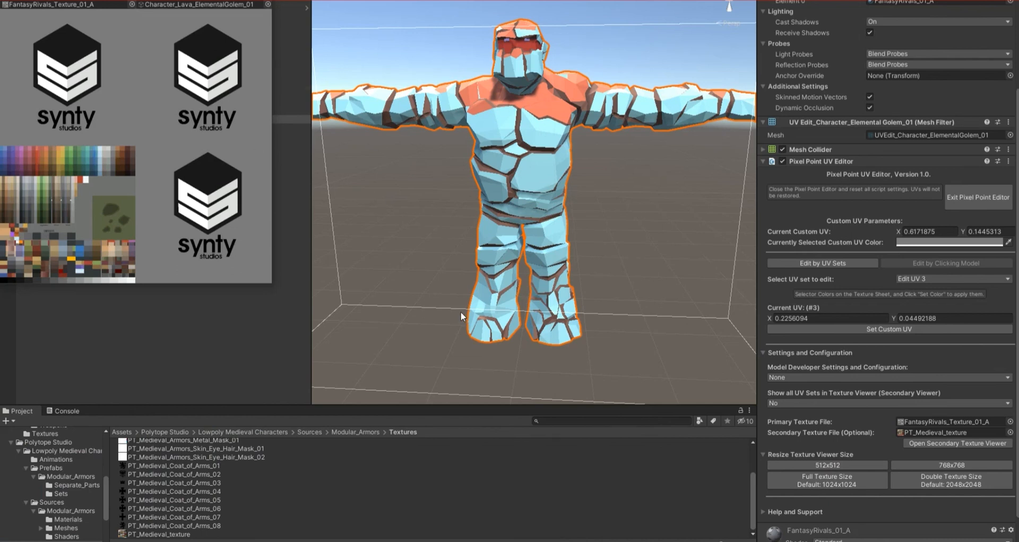
{"action": "left_click", "coordinate": [763, 453]}
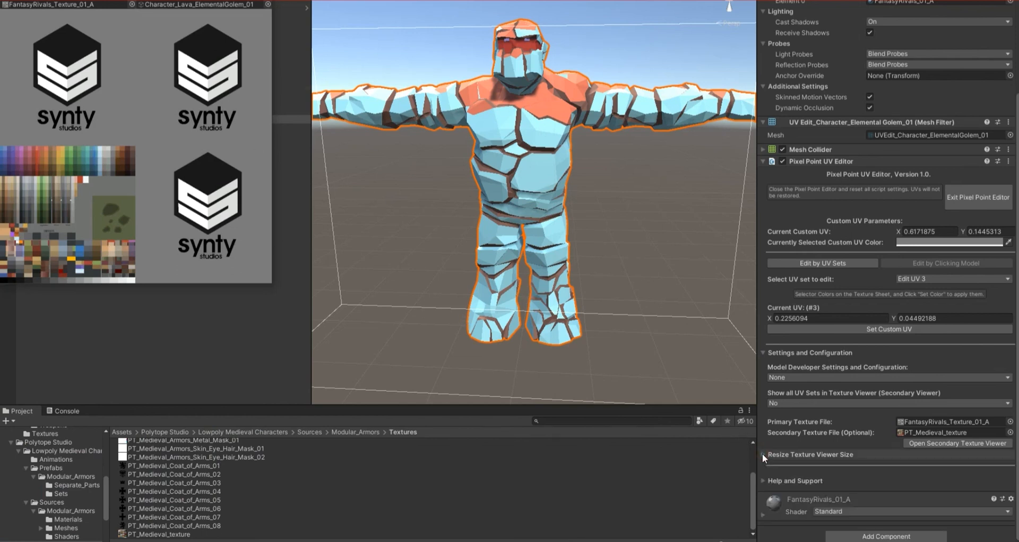
Expand the Help and Support section and its Known Issues notes to review the support links and issue descriptions
{"action": "left_click", "coordinate": [763, 480]}
{"action": "scroll", "coordinate": [781, 460], "scroll_direction": "down", "scroll_amount": 5}
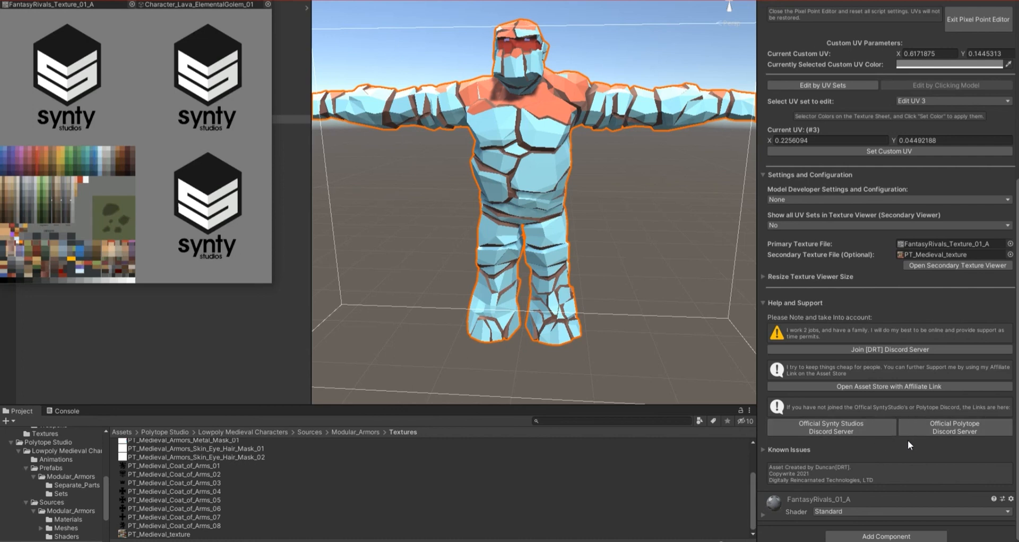
{"action": "left_click", "coordinate": [766, 450]}
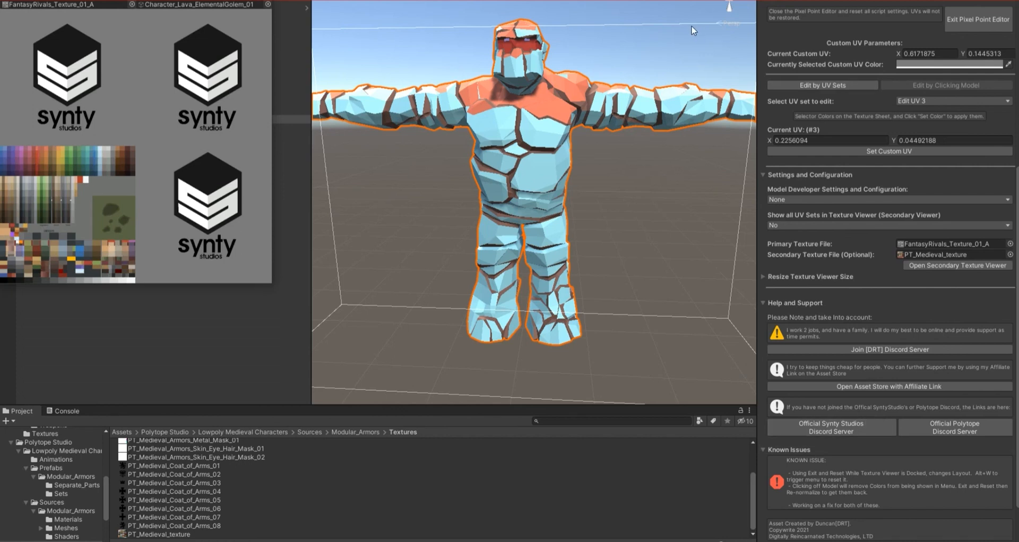
Switch the Pixel Point UV Editor to Edit by UV Sets mode and review its UV set colors, settings and known issues
{"action": "scroll", "coordinate": [882, 225], "scroll_direction": "up", "scroll_amount": 5}
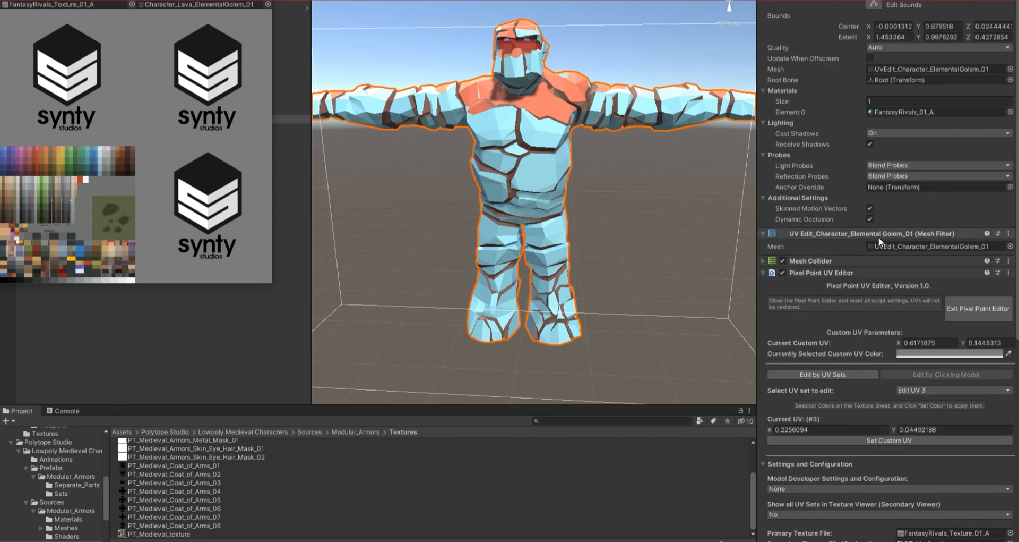
{"action": "left_click", "coordinate": [810, 374]}
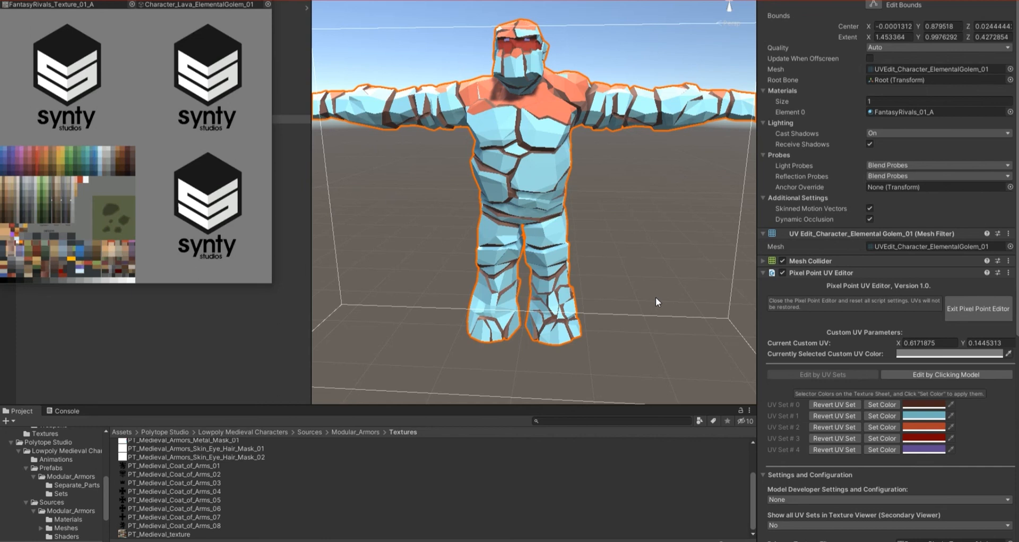
{"action": "scroll", "coordinate": [658, 295], "scroll_direction": "down", "scroll_amount": 5}
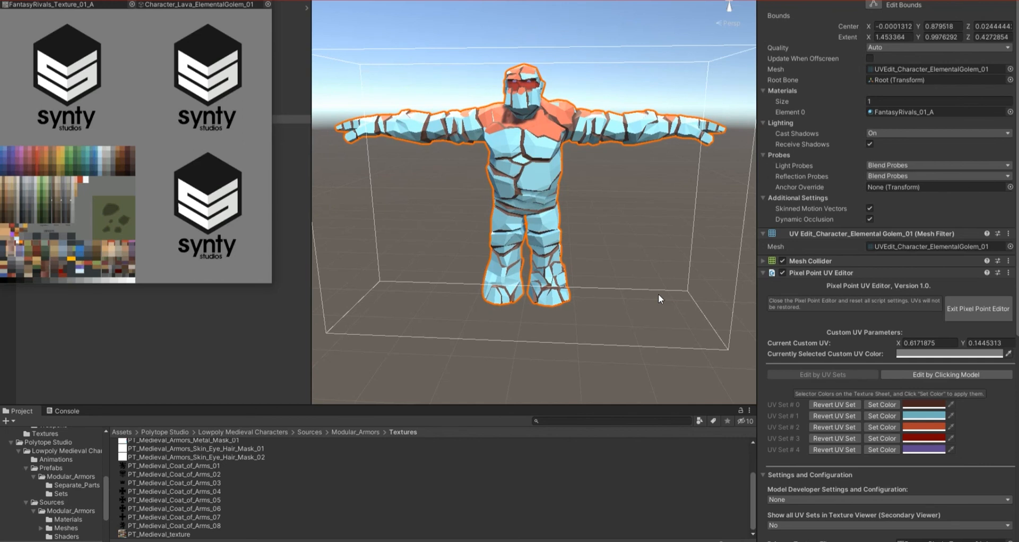
{"action": "scroll", "coordinate": [894, 393], "scroll_direction": "down", "scroll_amount": 10}
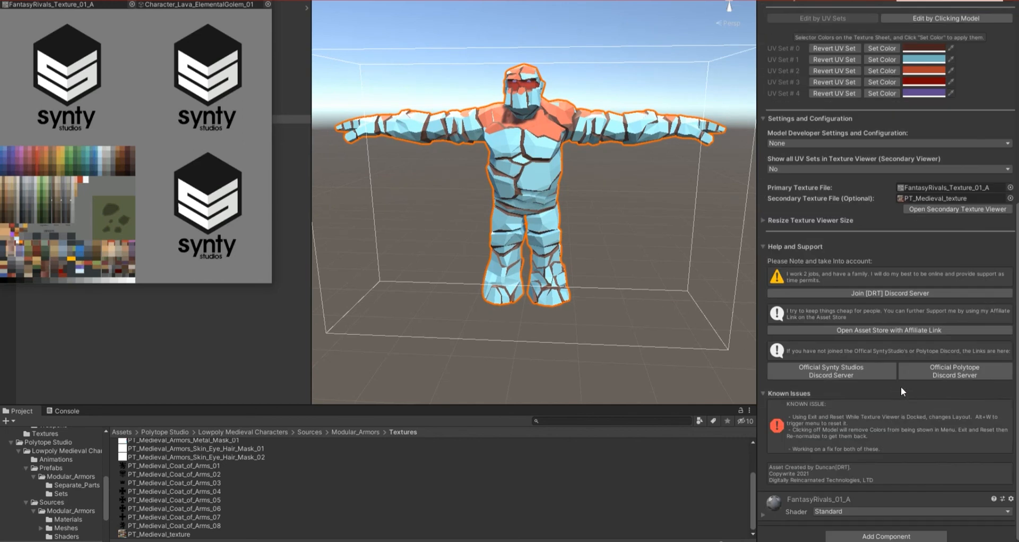
{"action": "scroll", "coordinate": [902, 292], "scroll_direction": "up", "scroll_amount": 8}
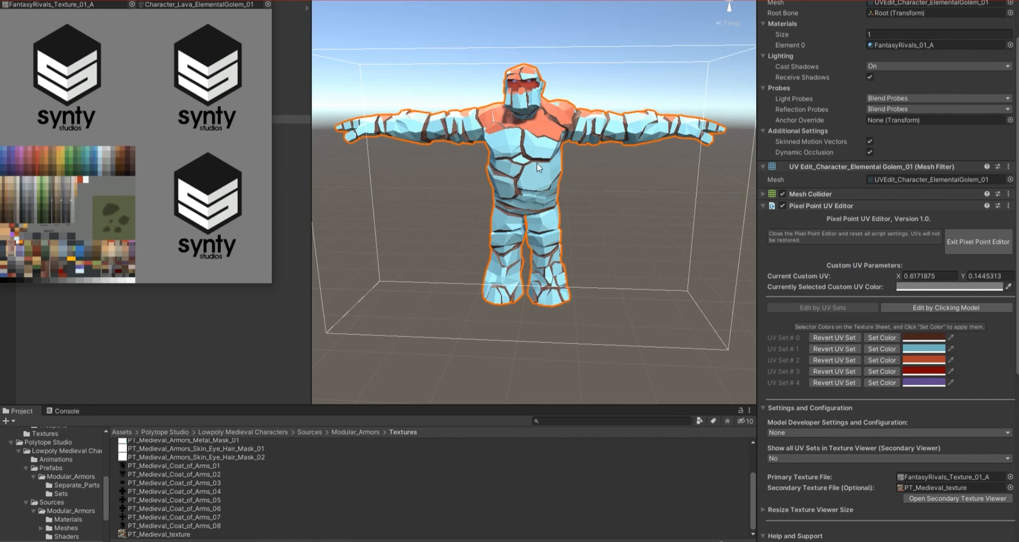
{"action": "scroll", "coordinate": [856, 330], "scroll_direction": "down", "scroll_amount": 8}
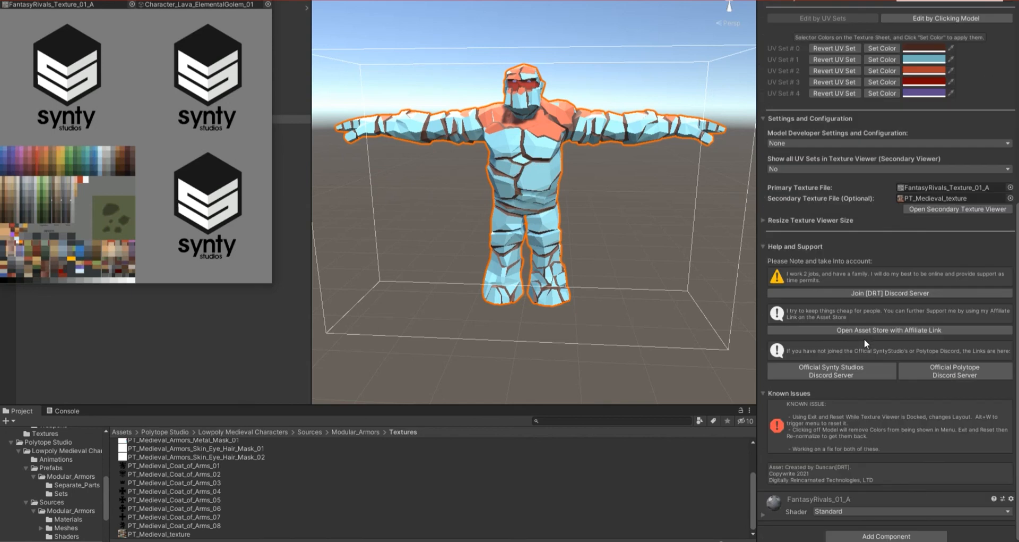